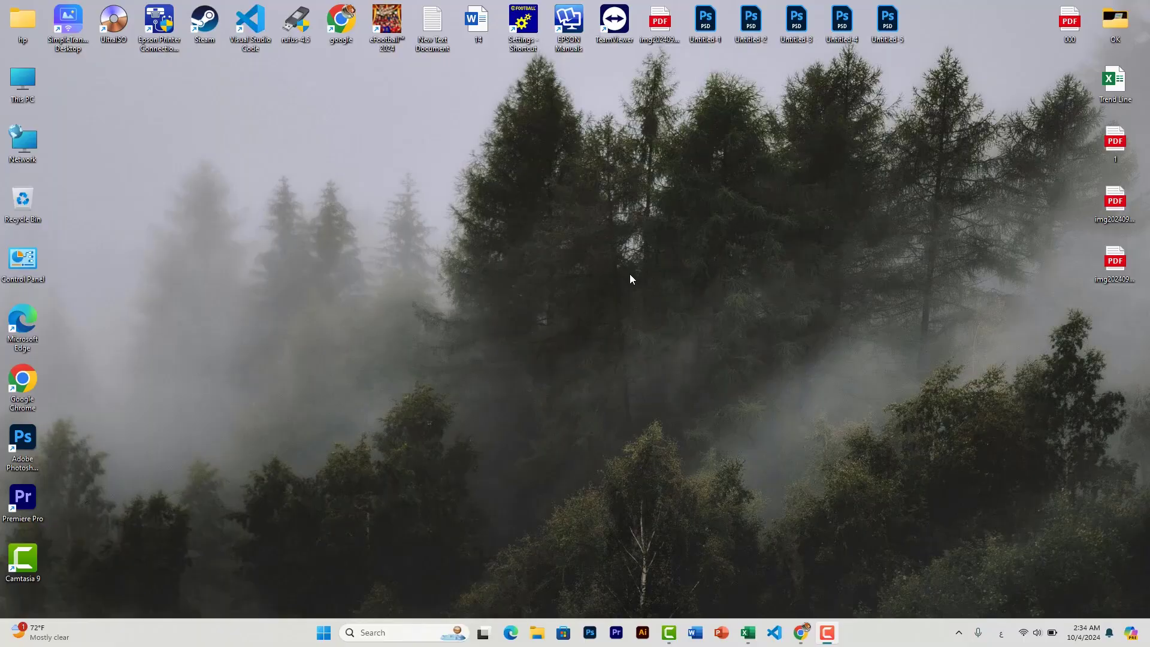
# Restore the Book1 Excel window from the taskbar.
pyautogui.click(748, 632)
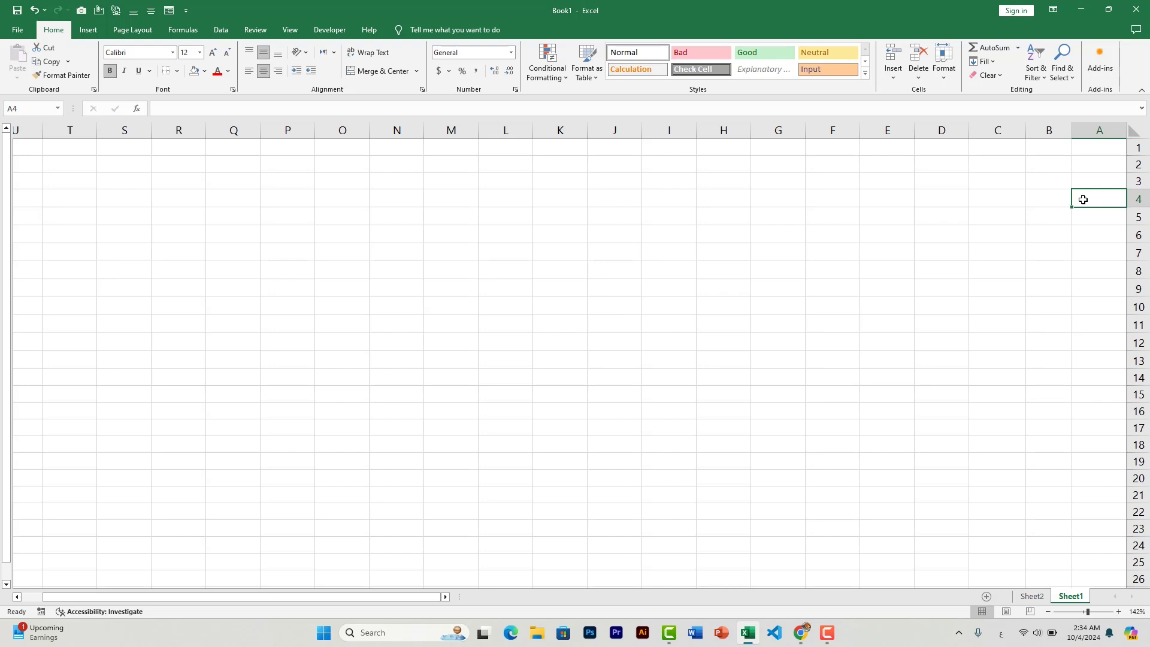
# Enter the headings الاسم, الوظيفة, الراتب, الكود and المحافظة across A4:E4.
pyautogui.write('الاس')
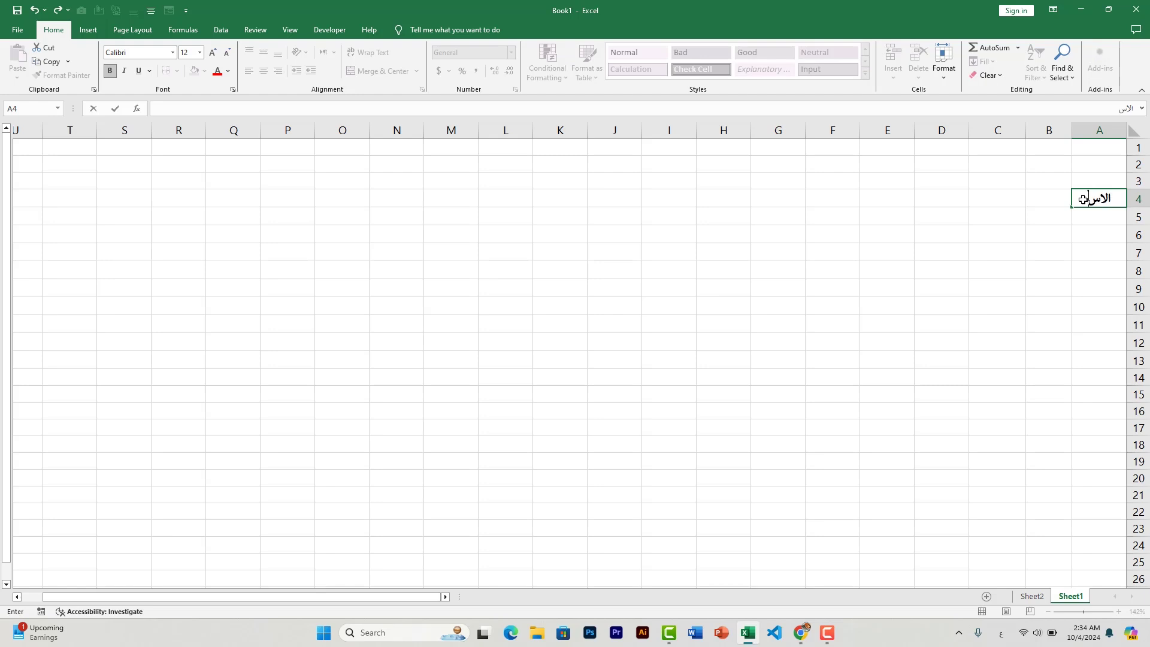
pyautogui.write('م')
pyautogui.press('Tab')
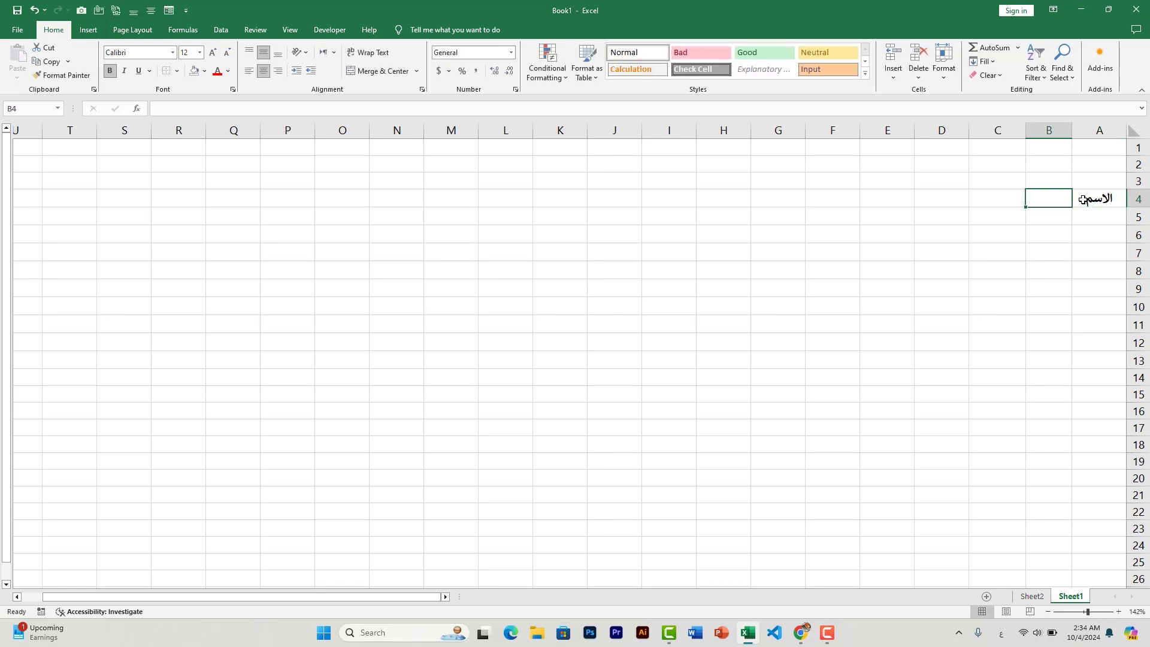
pyautogui.write('الوظي')
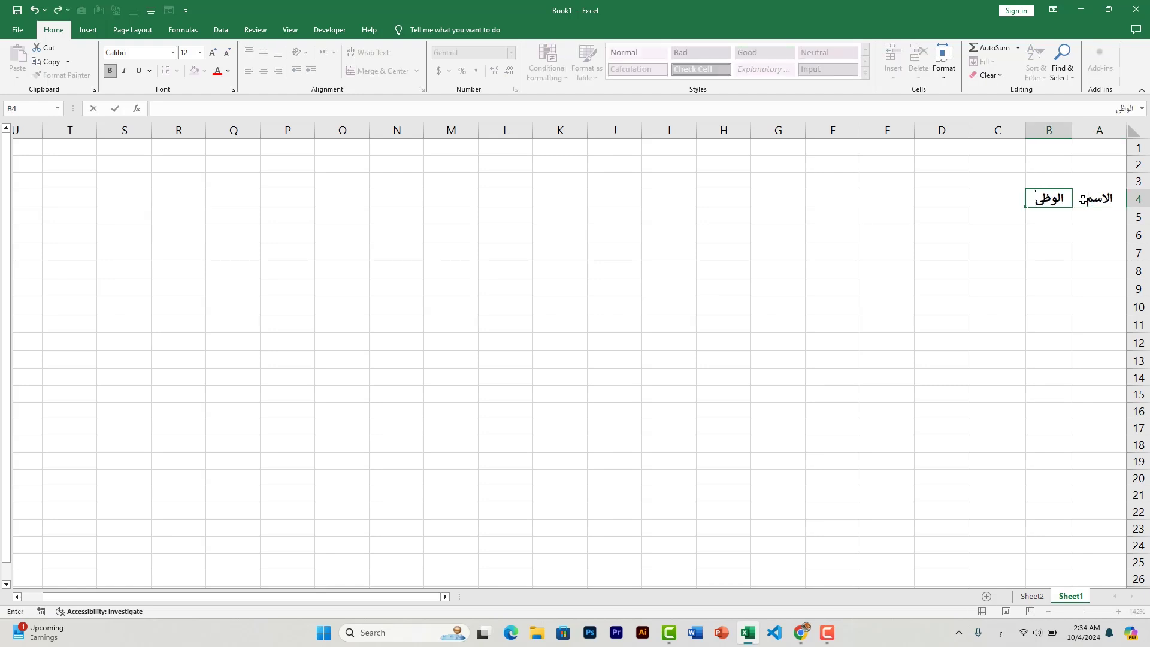
pyautogui.write('فة')
pyautogui.press('Tab')
pyautogui.write('الراتب')
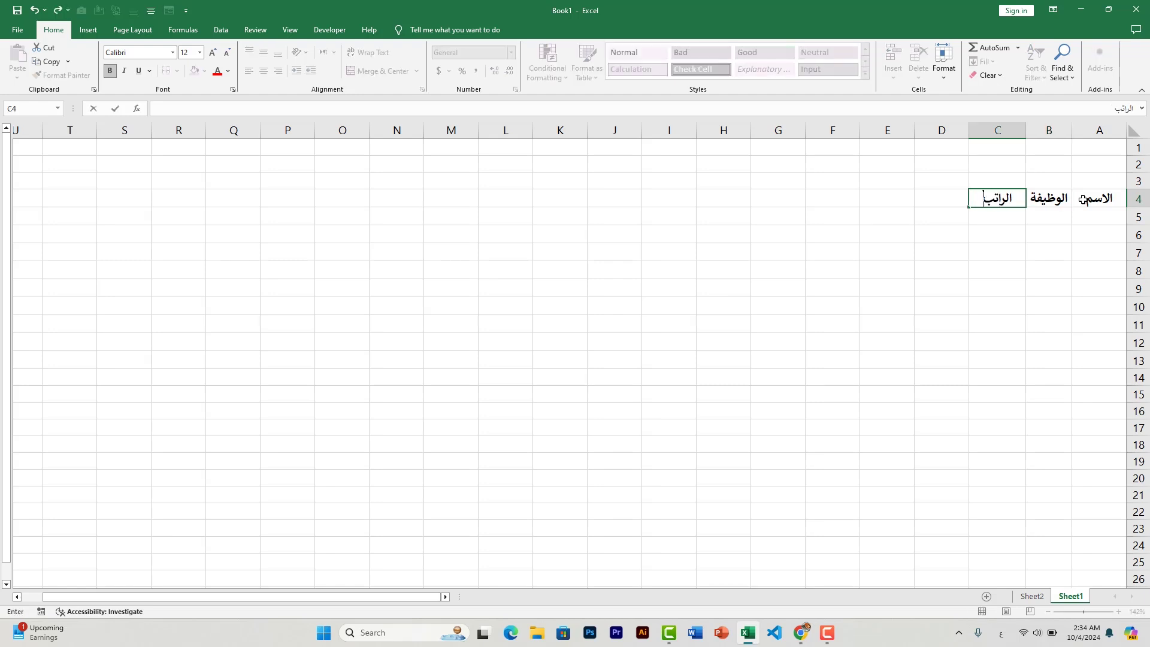
pyautogui.press('Tab')
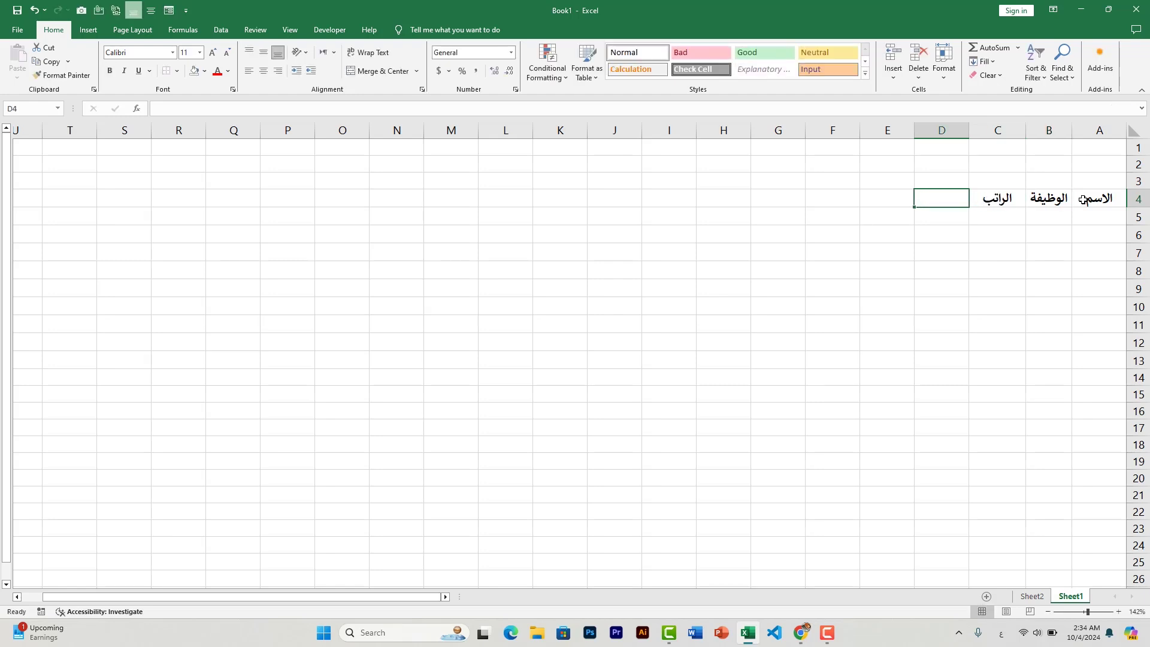
pyautogui.write('الكود')
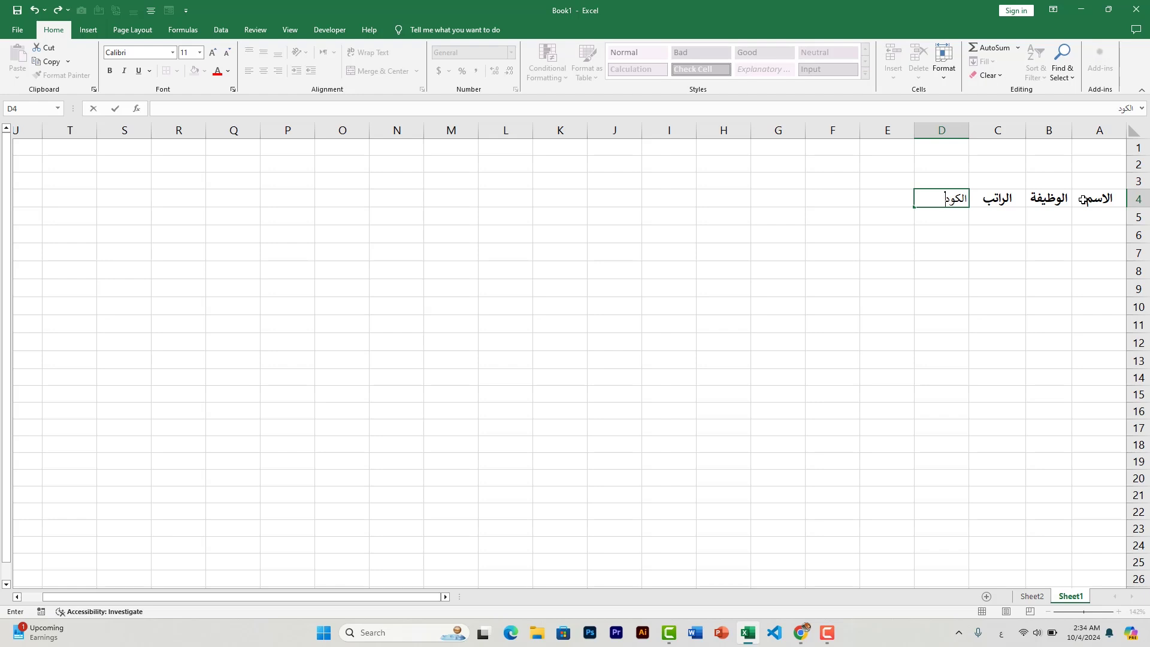
pyautogui.press('Tab')
pyautogui.write('ال')
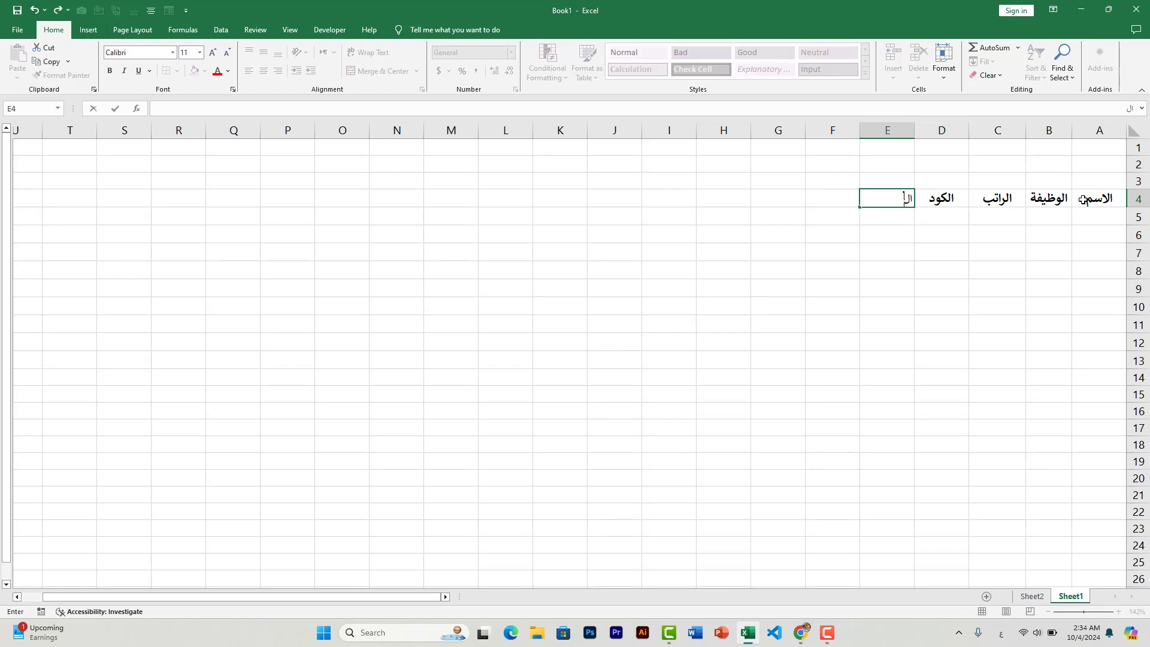
pyautogui.write('محاف')
pyautogui.write('ظة')
# Commit the E4 heading and enter the eight employee rows starting at A5.
pyautogui.click(943, 218)
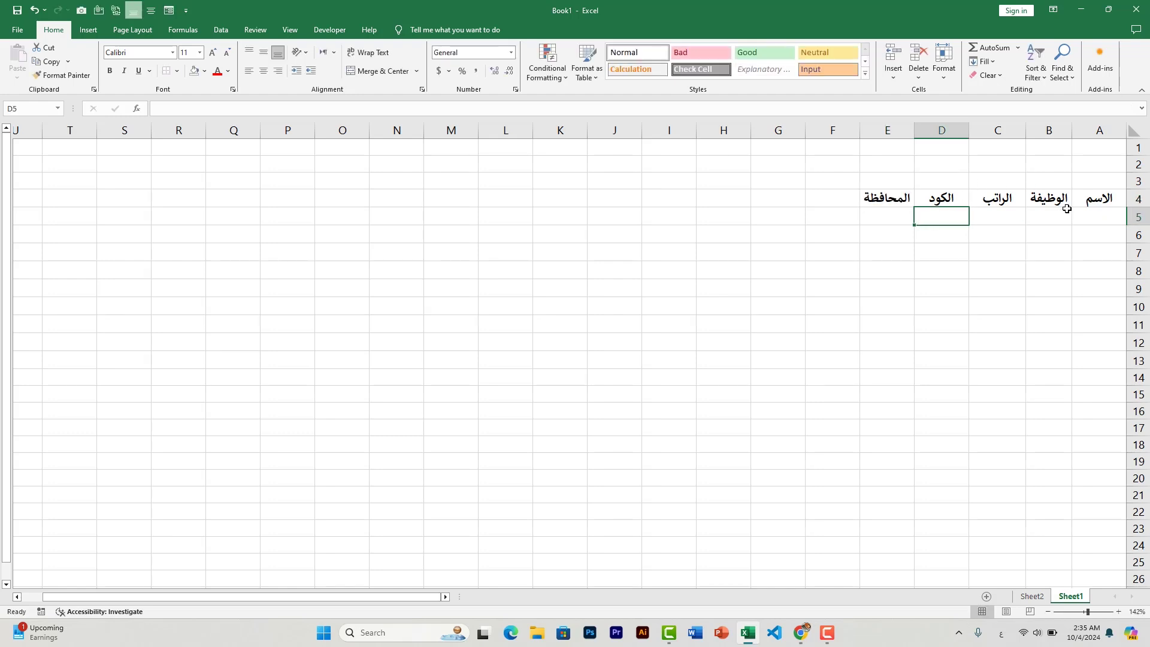
pyautogui.moveTo(1102, 199); pyautogui.dragTo(940, 201)
pyautogui.click(1018, 236)
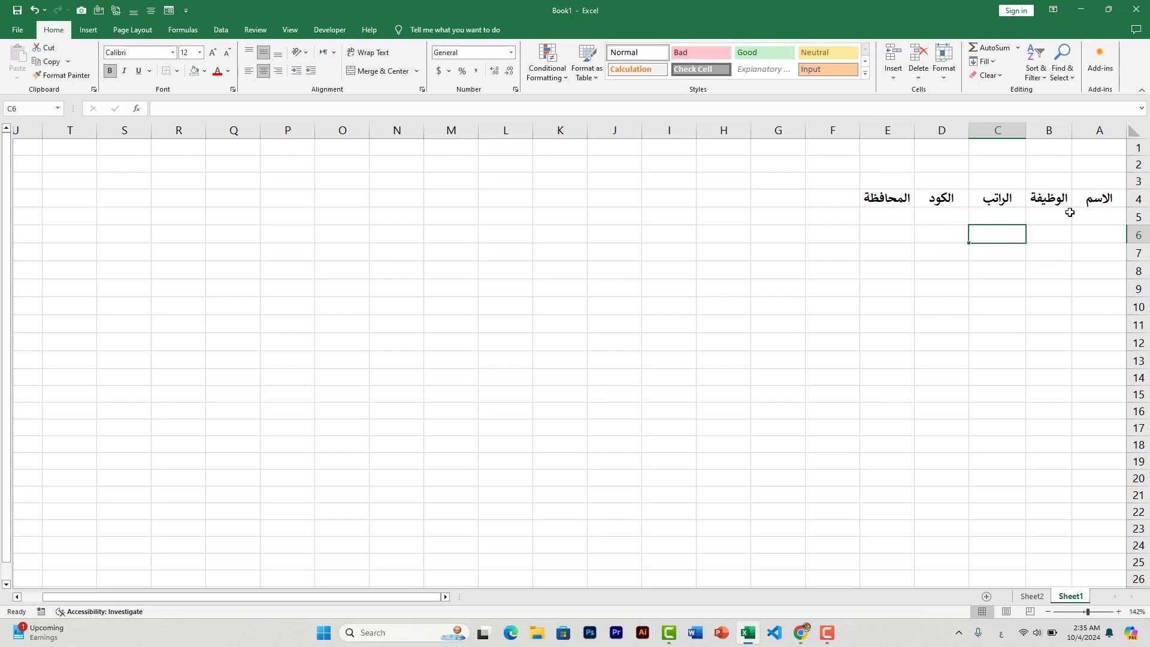
pyautogui.click(1096, 213)
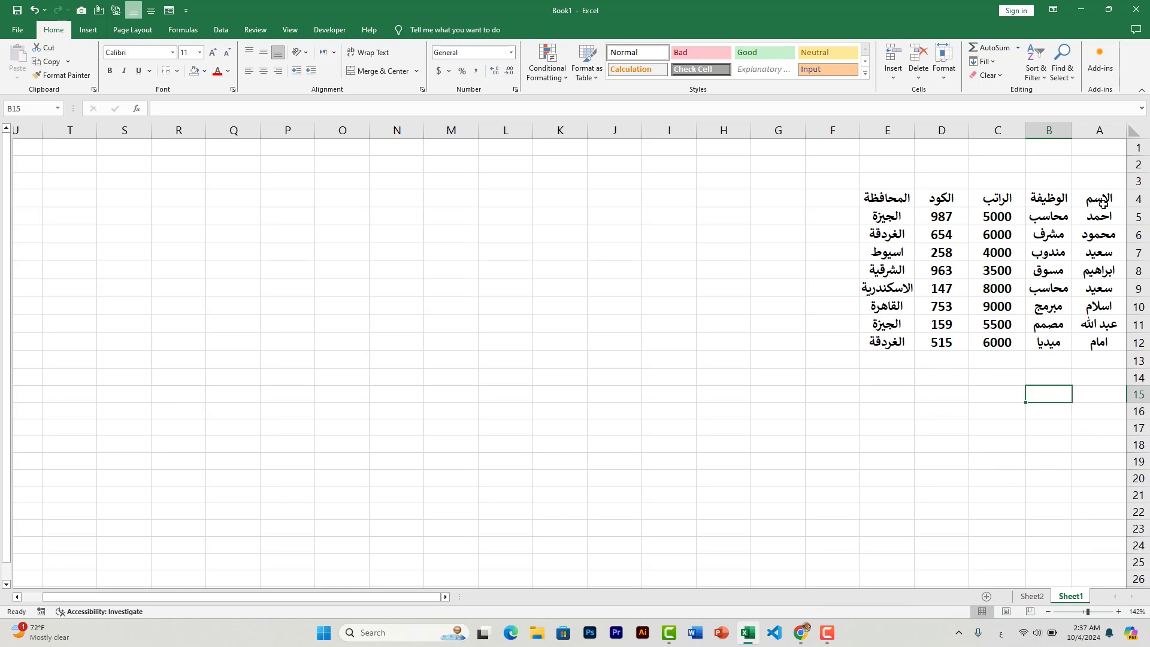
# Apply All Borders to every cell of the table A4:E12.
pyautogui.moveTo(1102, 204); pyautogui.dragTo(881, 344)
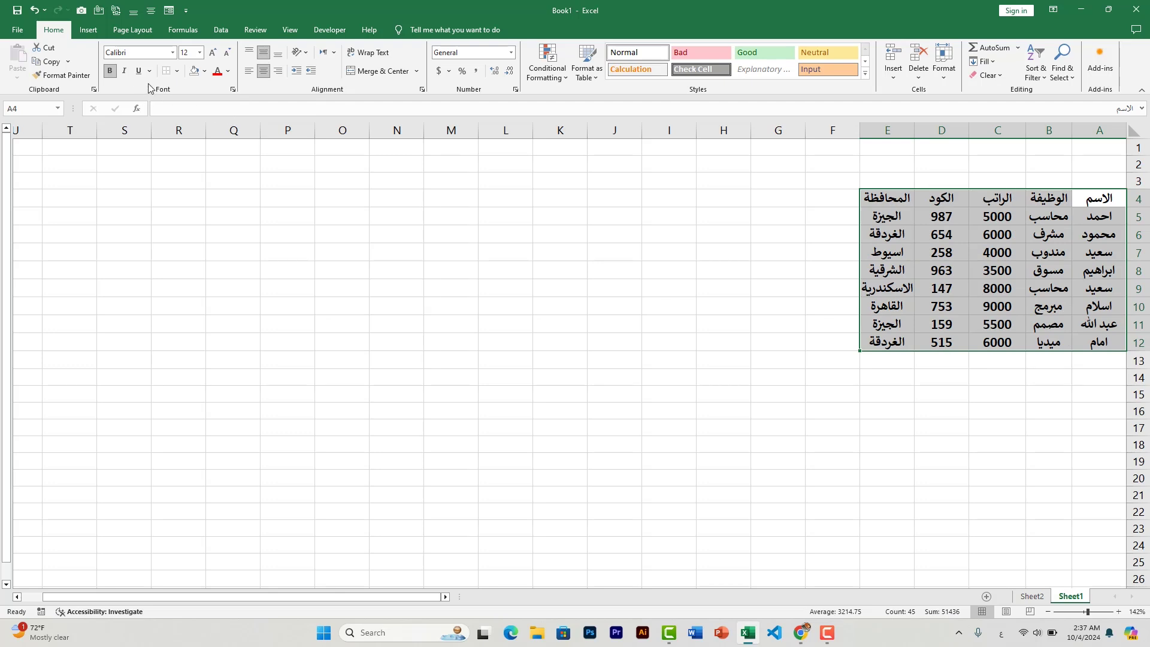
pyautogui.click(177, 72)
pyautogui.click(201, 174)
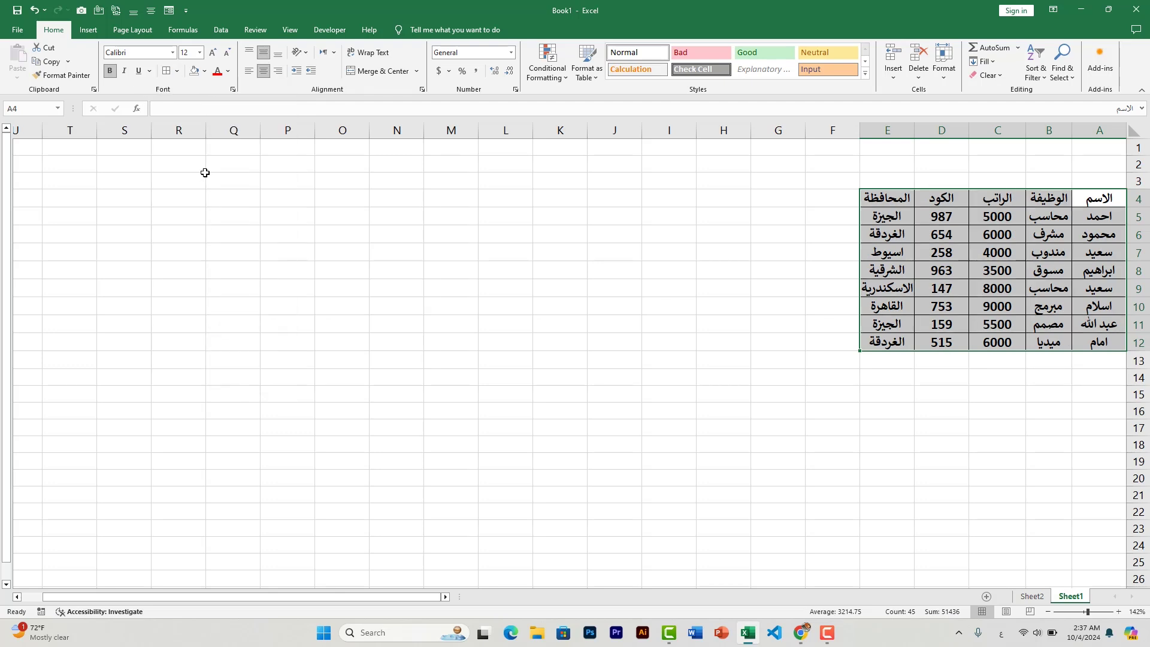
pyautogui.click(856, 218)
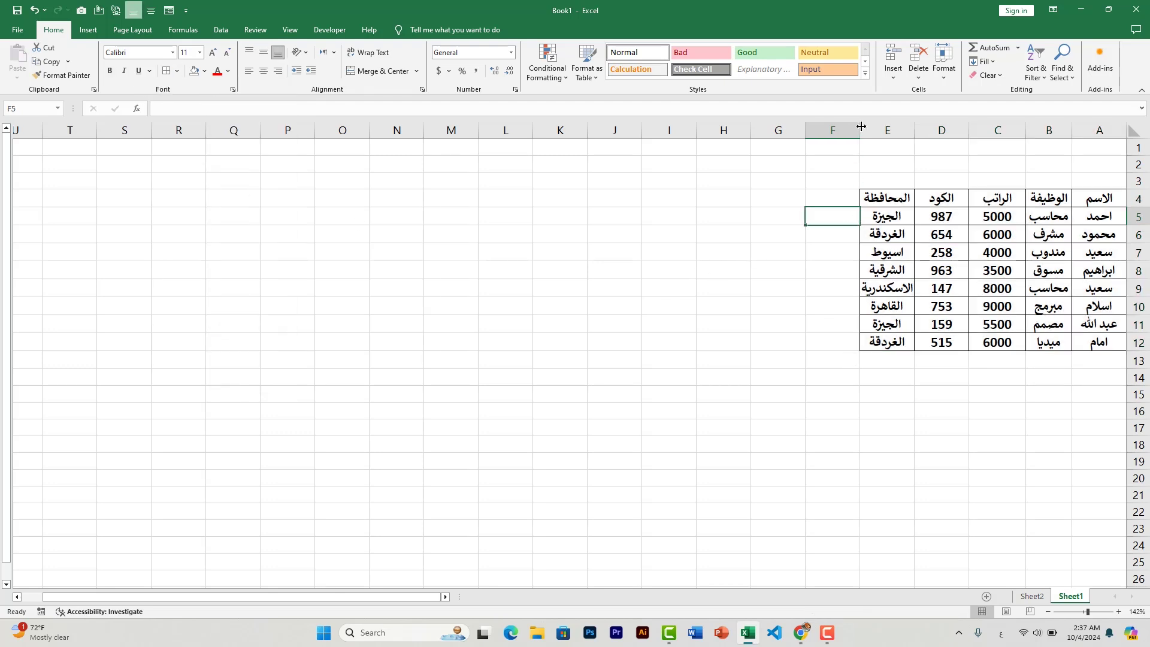
# Widen column E to fit the province names.
pyautogui.moveTo(860, 127); pyautogui.dragTo(842, 127)
pyautogui.click(812, 266)
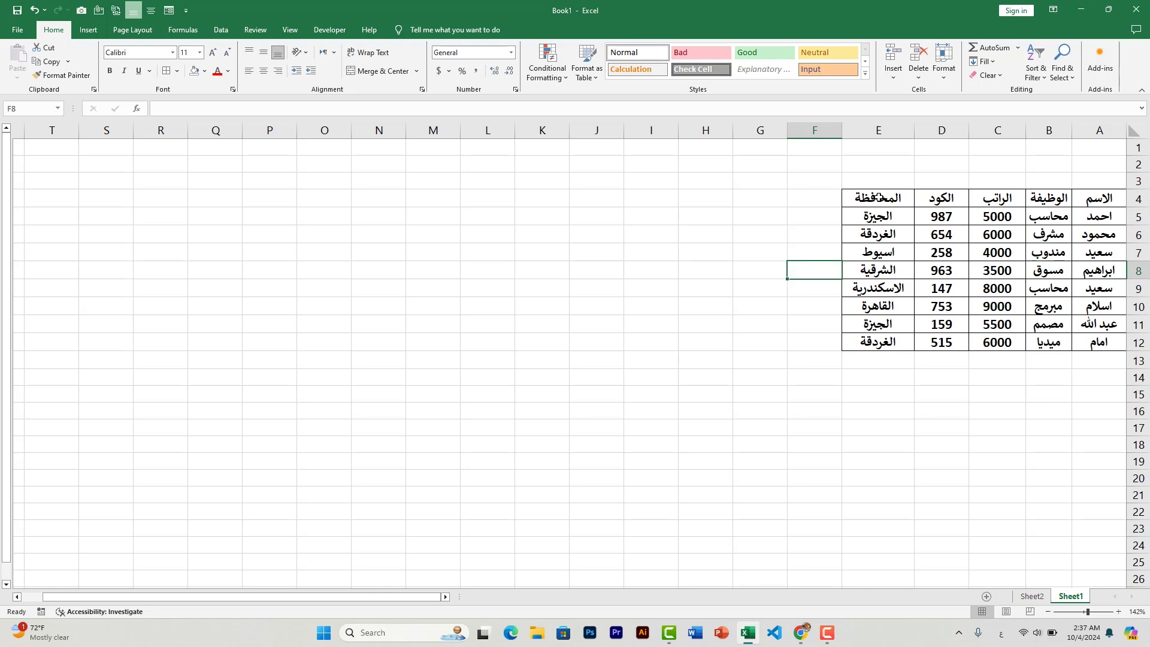
pyautogui.click(757, 182)
pyautogui.click(764, 168)
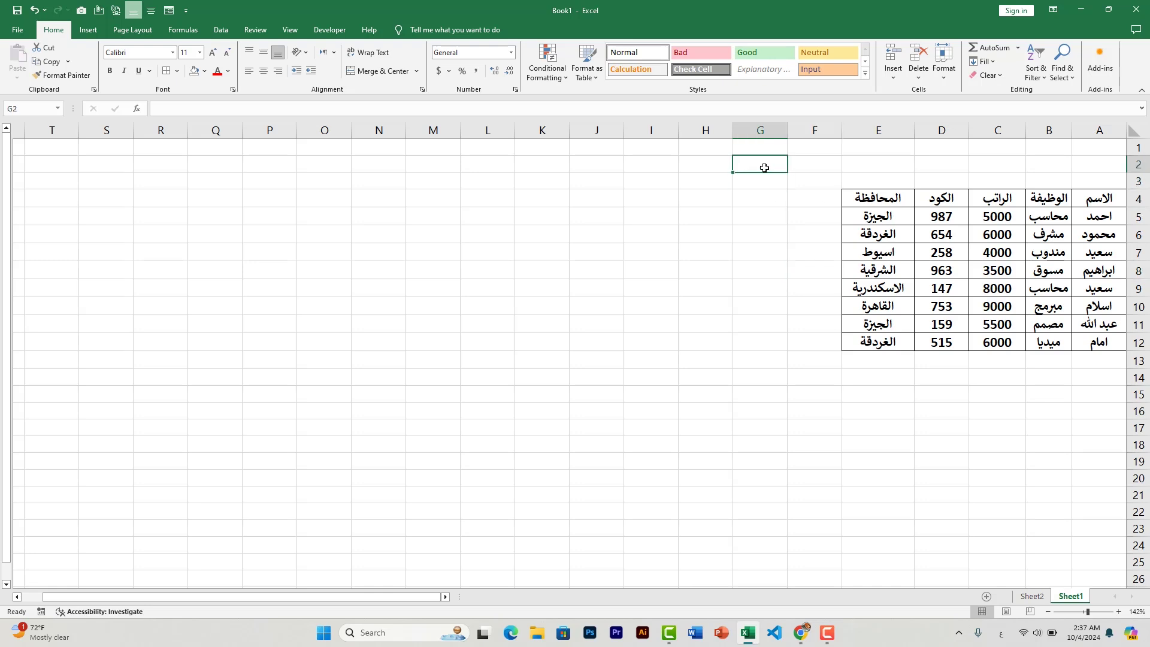
# Type the label مربح البحث in G2 and widen column H for the search box.
pyautogui.write('مربح')
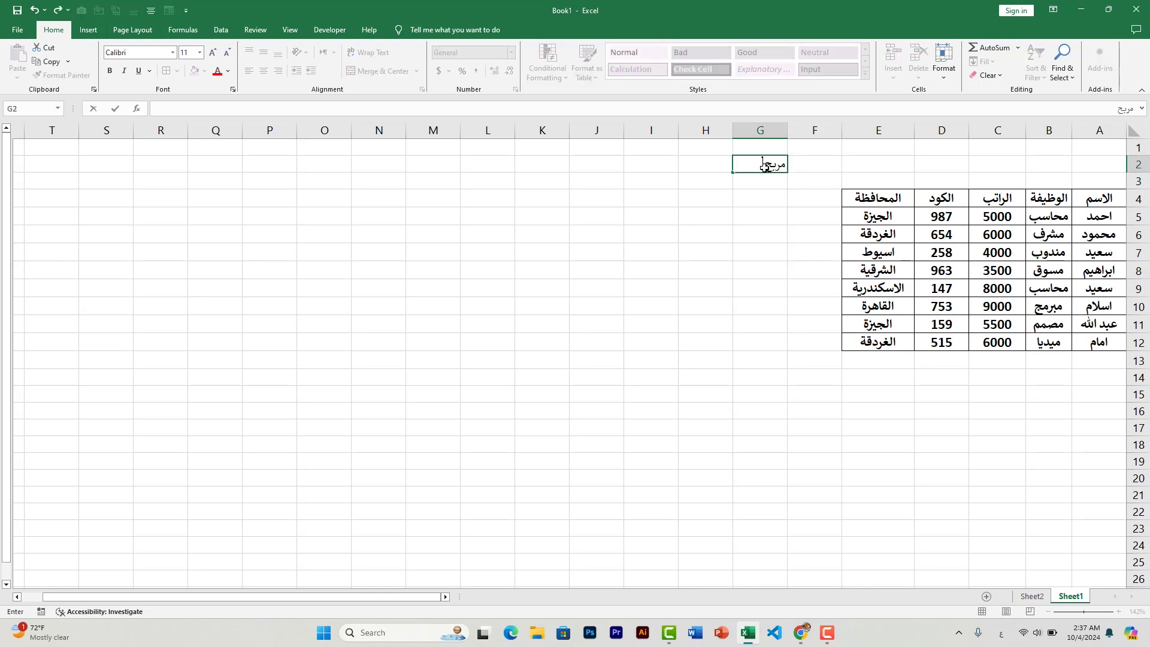
pyautogui.write(' البحث')
pyautogui.click(732, 130)
pyautogui.moveTo(733, 131); pyautogui.dragTo(584, 134)
pyautogui.click(657, 215)
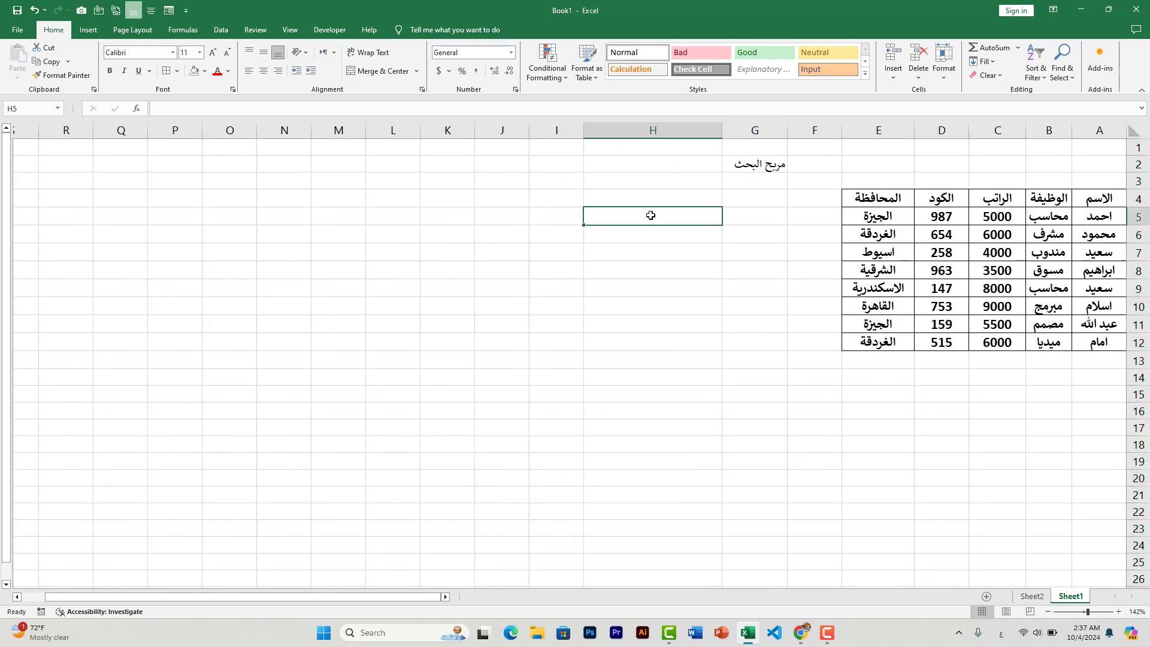
# Make G2:H2 bold, centred horizontally and vertically, with a larger font size.
pyautogui.moveTo(762, 165); pyautogui.dragTo(667, 171)
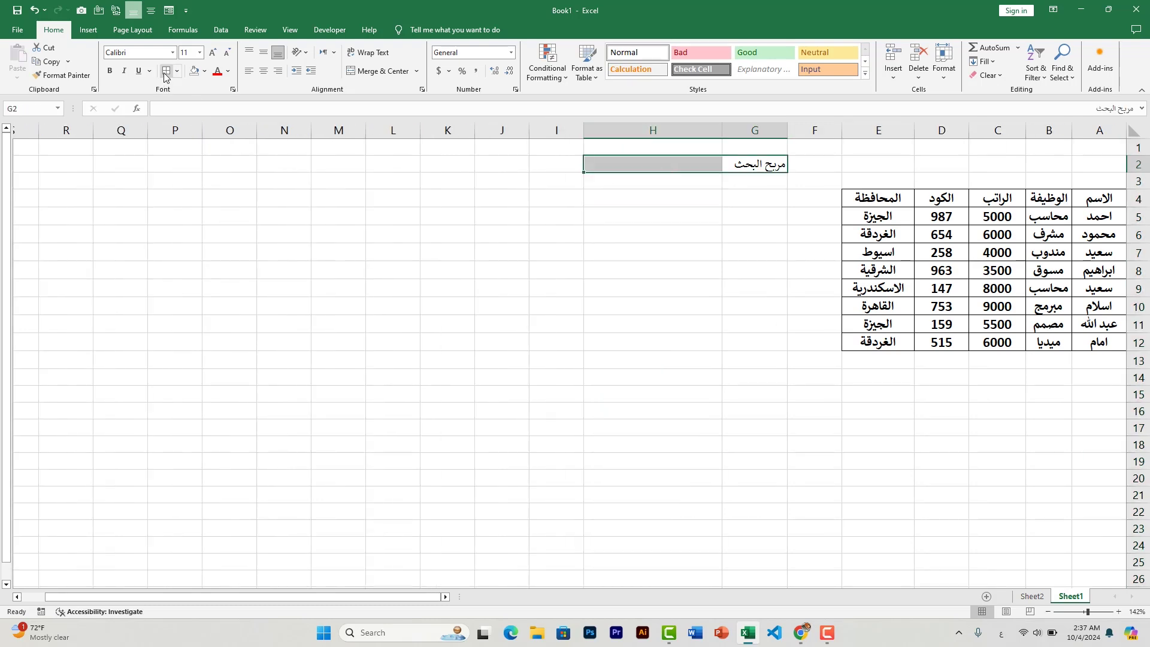
pyautogui.click(109, 70)
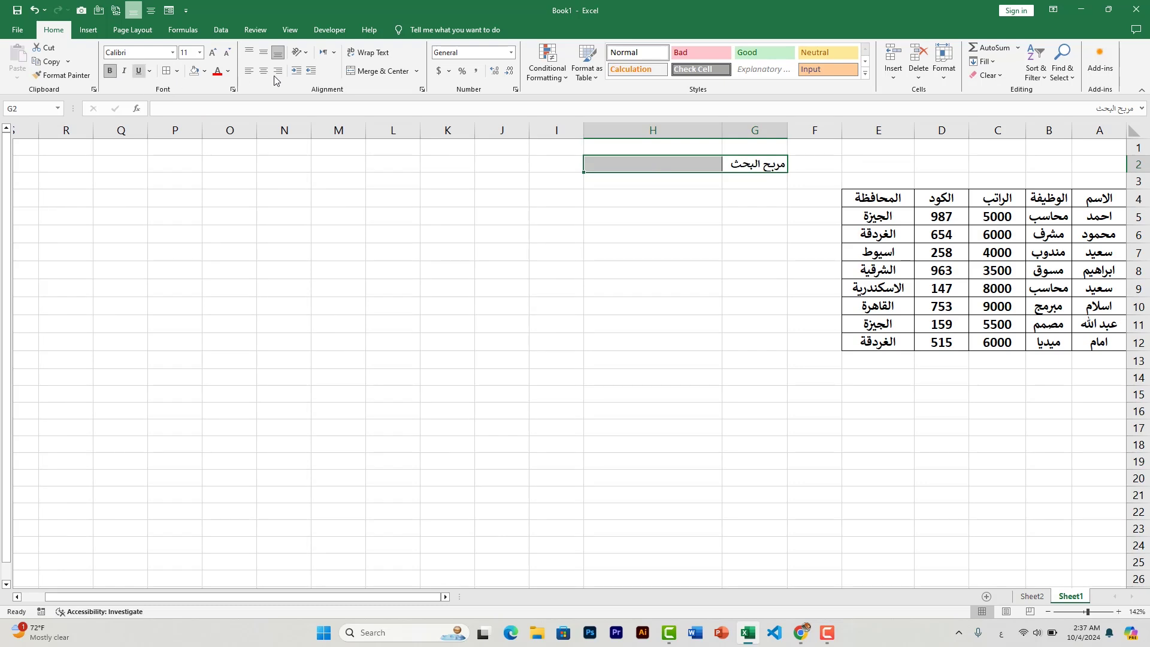
pyautogui.click(264, 71)
pyautogui.click(264, 53)
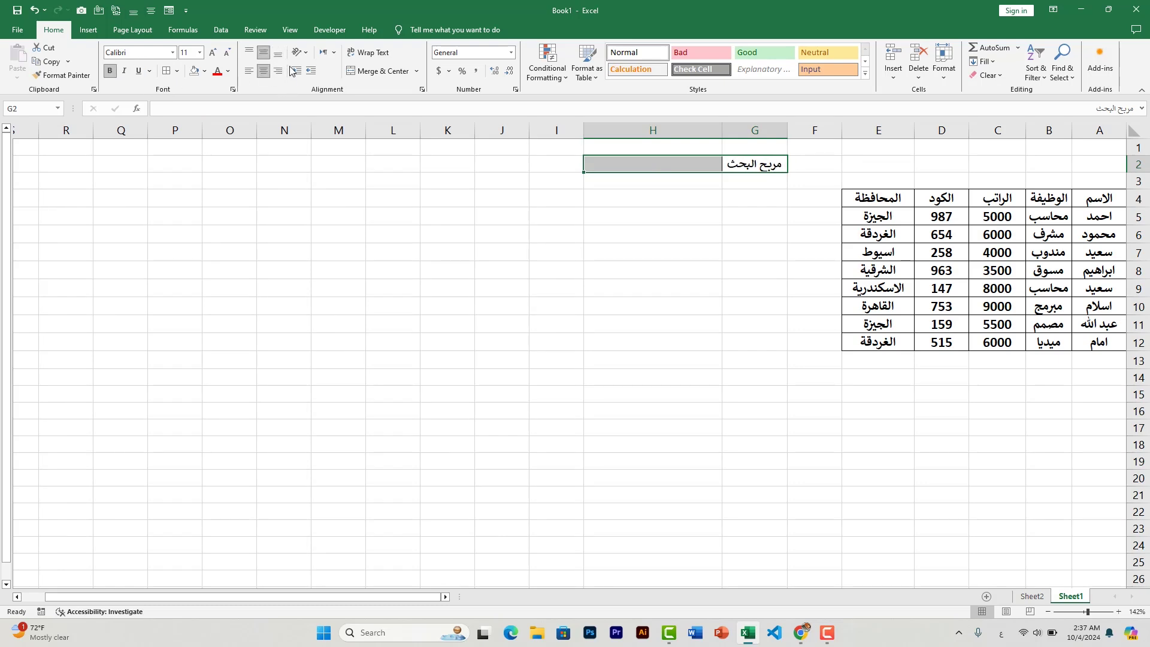
pyautogui.click(213, 52)
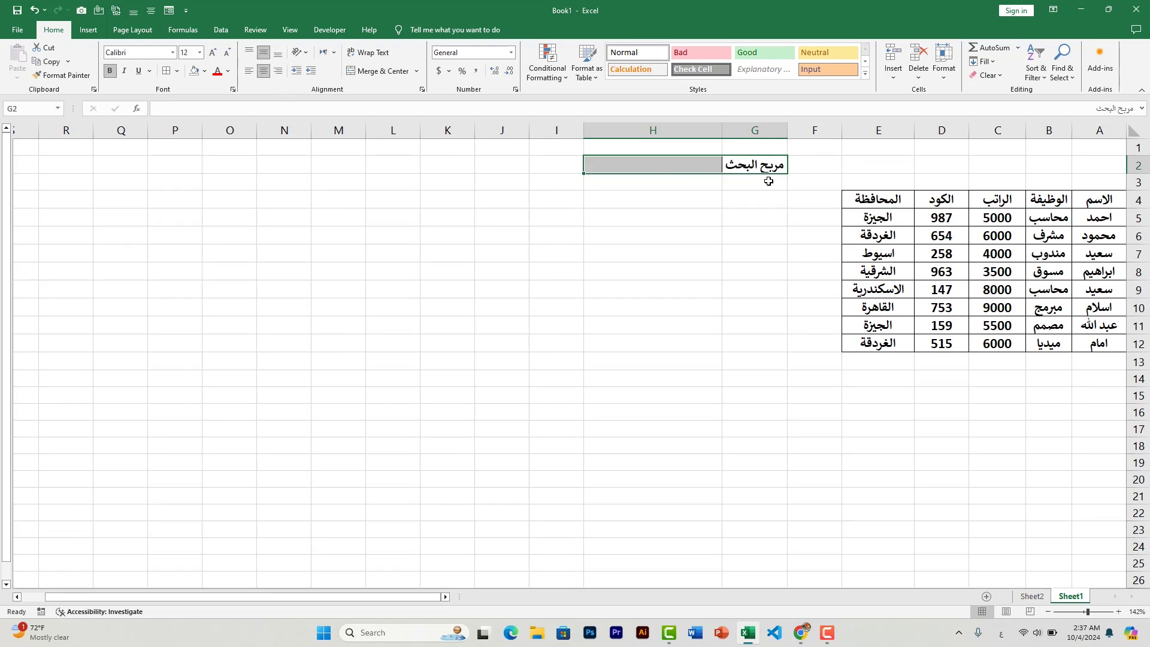
pyautogui.click(751, 235)
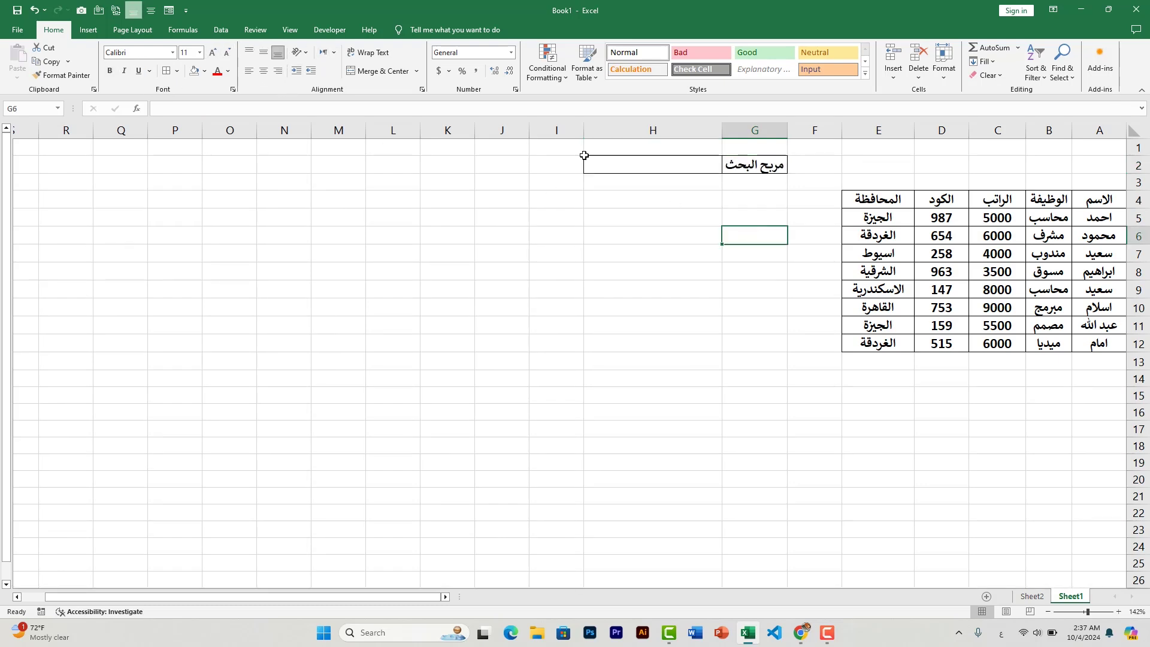
pyautogui.click(1099, 202)
pyautogui.moveTo(1086, 219); pyautogui.dragTo(878, 344)
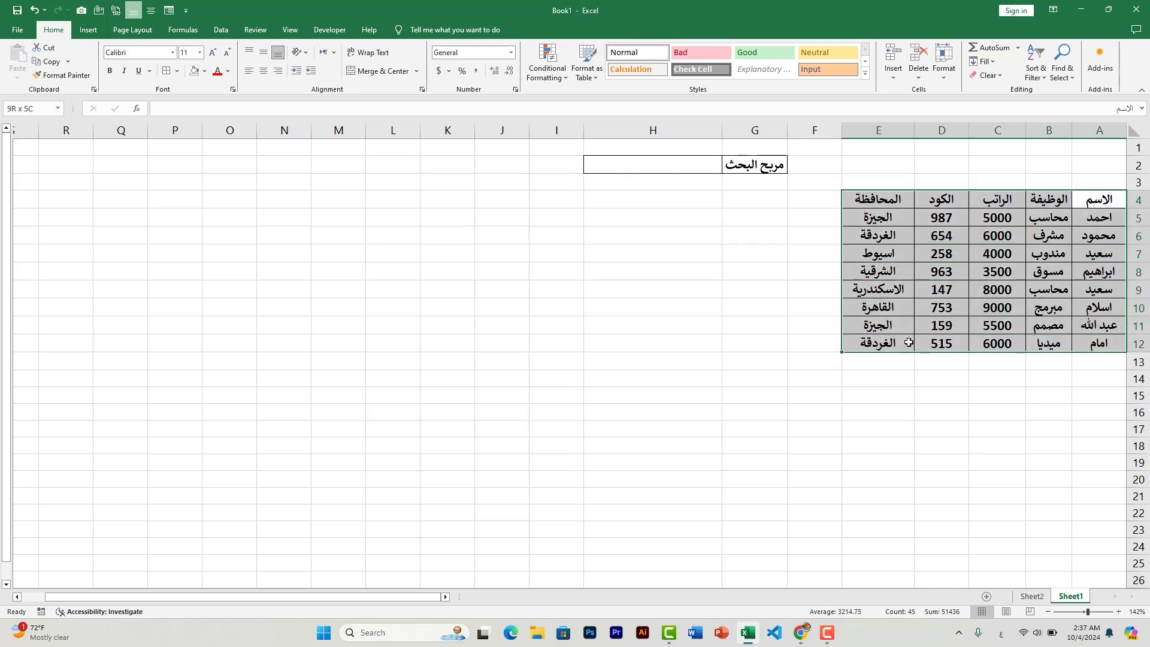
# Fill the header row A4:E4 with light gold.
pyautogui.click(942, 396)
pyautogui.moveTo(1100, 200); pyautogui.dragTo(886, 201)
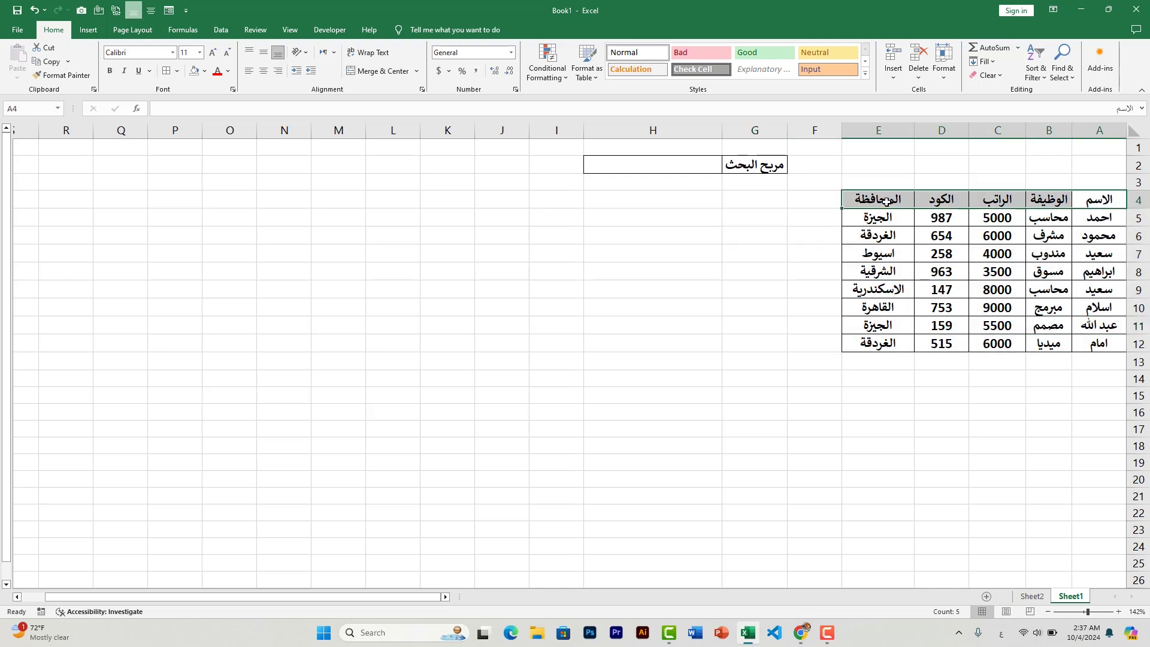
pyautogui.click(228, 73)
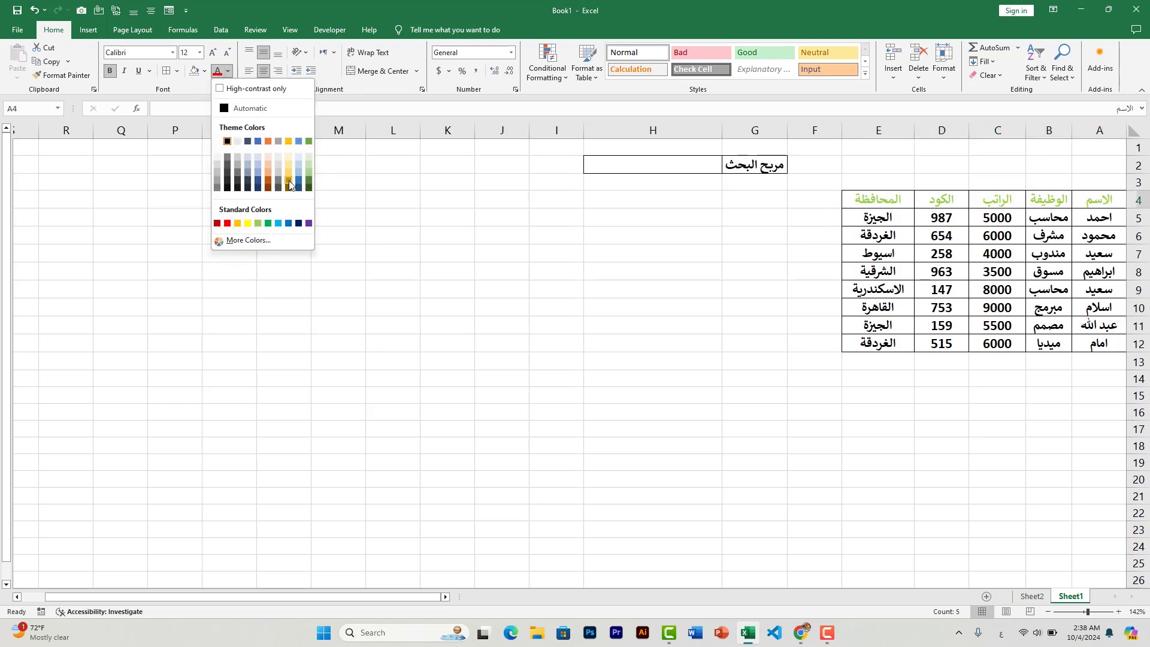
pyautogui.click(206, 72)
pyautogui.click(268, 156)
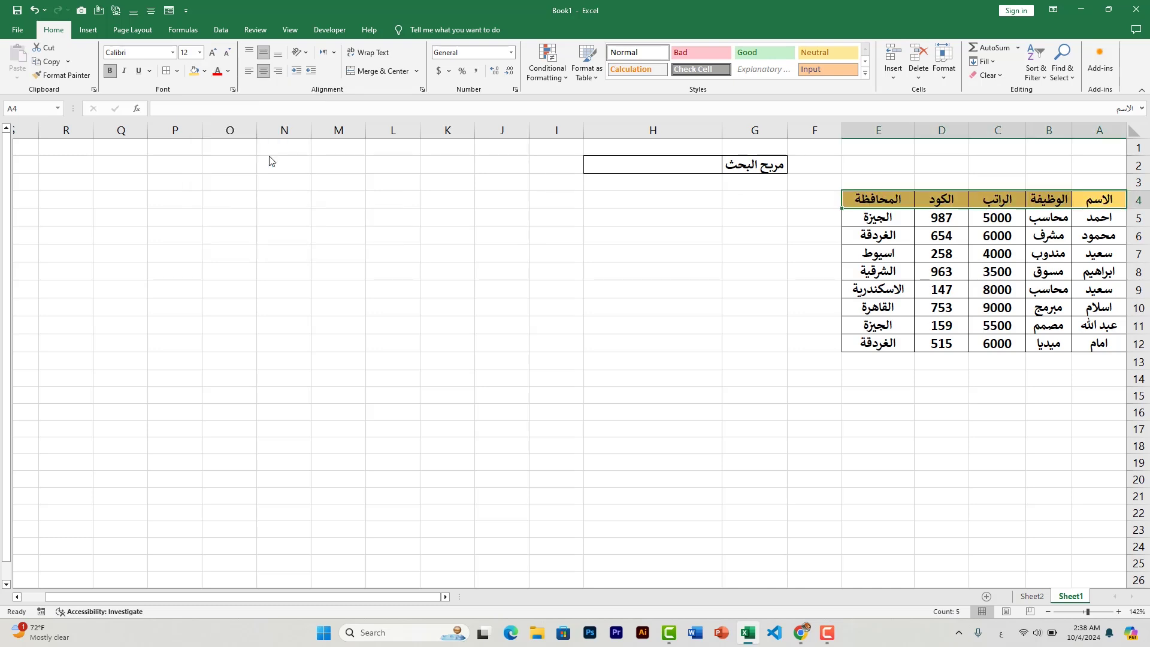
pyautogui.click(942, 287)
# Give the employee names in A5:A12 an orange fill with white text.
pyautogui.moveTo(1111, 218); pyautogui.dragTo(1087, 346)
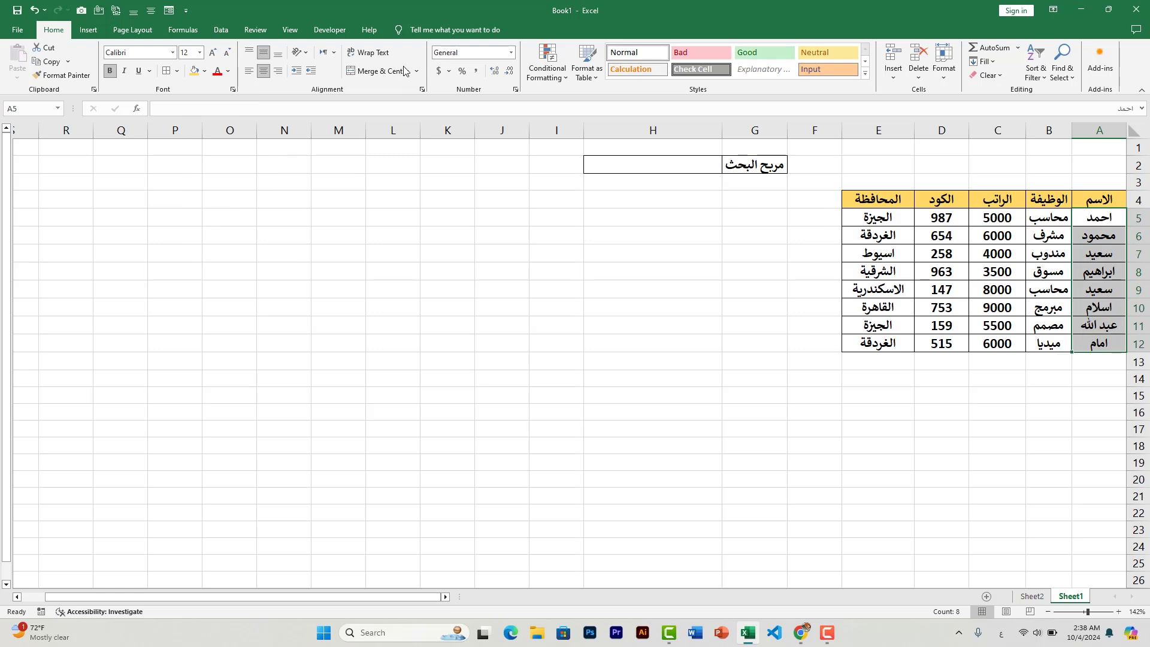
pyautogui.click(228, 70)
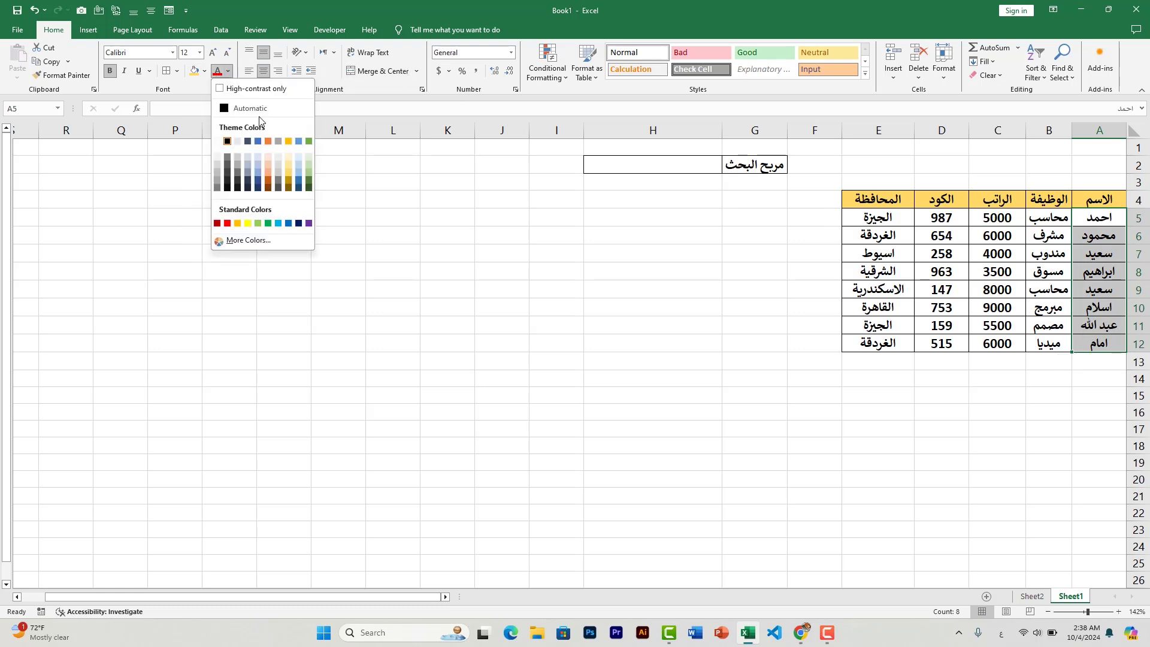
pyautogui.click(204, 70)
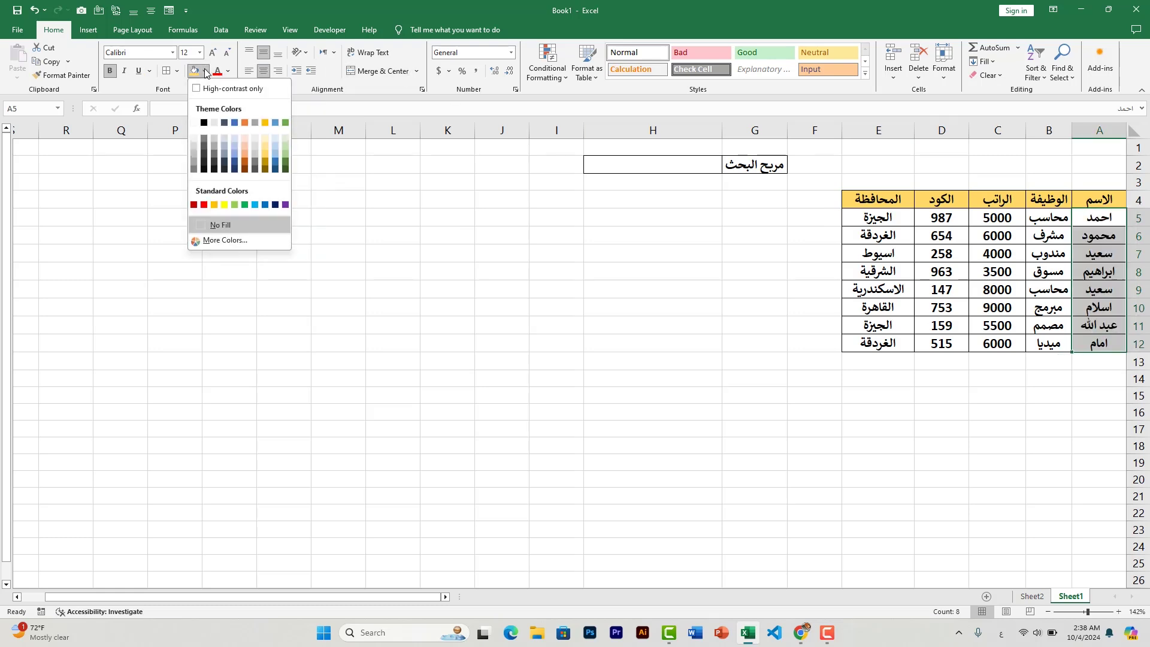
pyautogui.click(244, 163)
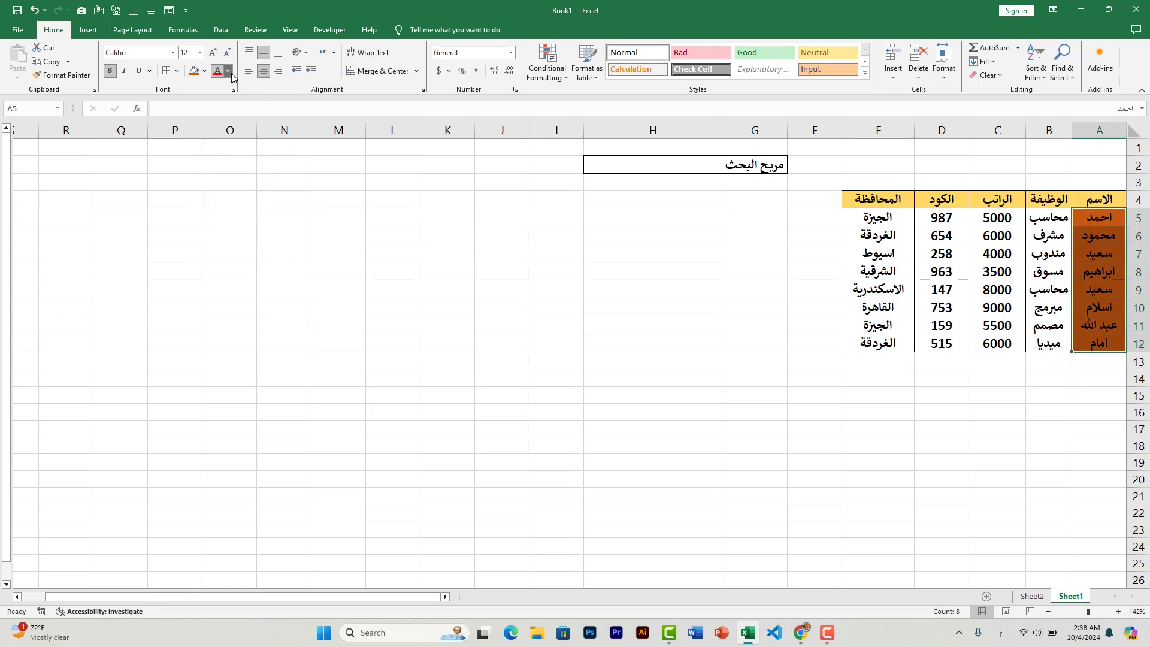
pyautogui.click(228, 71)
pyautogui.click(226, 147)
pyautogui.click(502, 288)
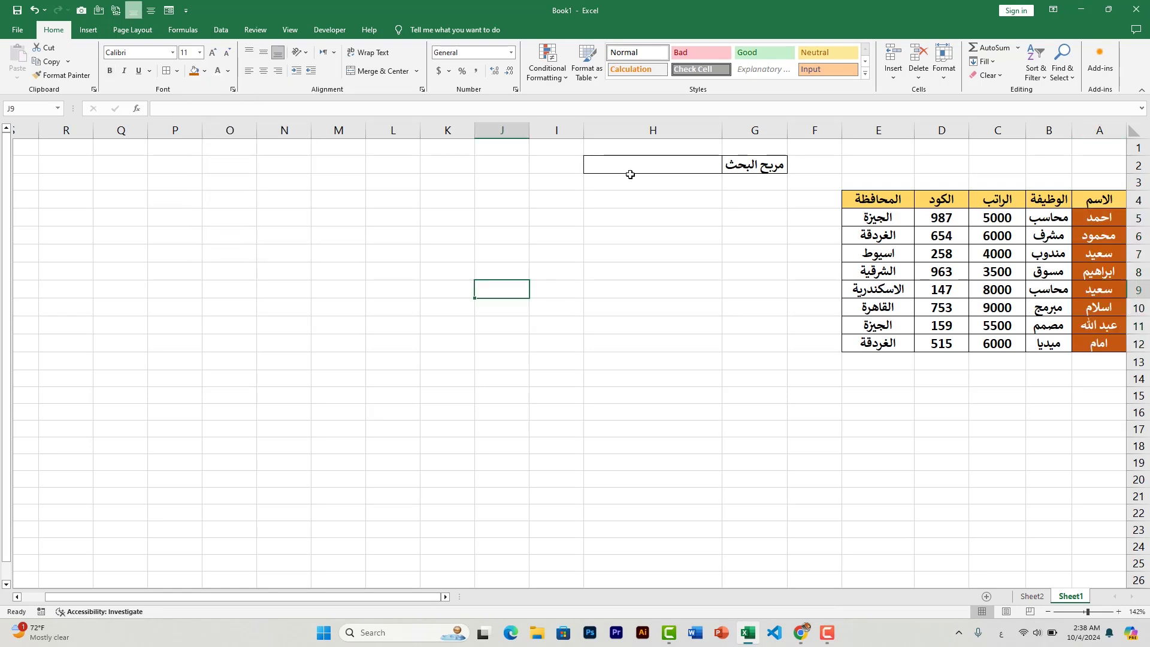
pyautogui.click(630, 172)
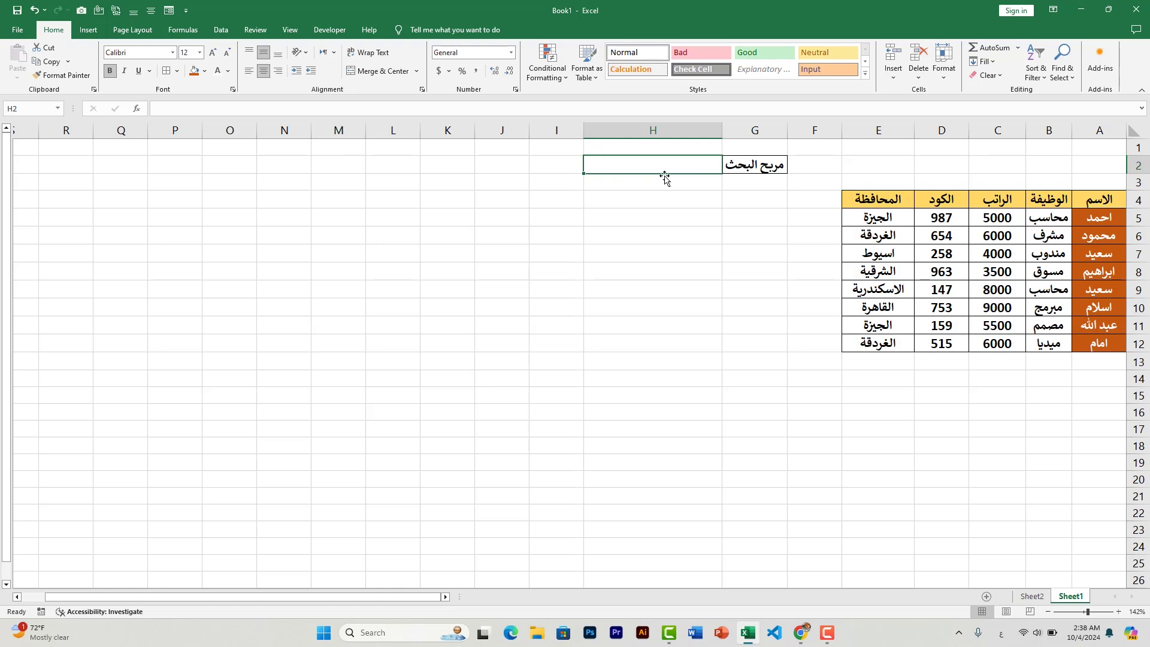
# Widen column H slightly and fill the search box H2 blue.
pyautogui.moveTo(584, 130); pyautogui.dragTo(577, 130)
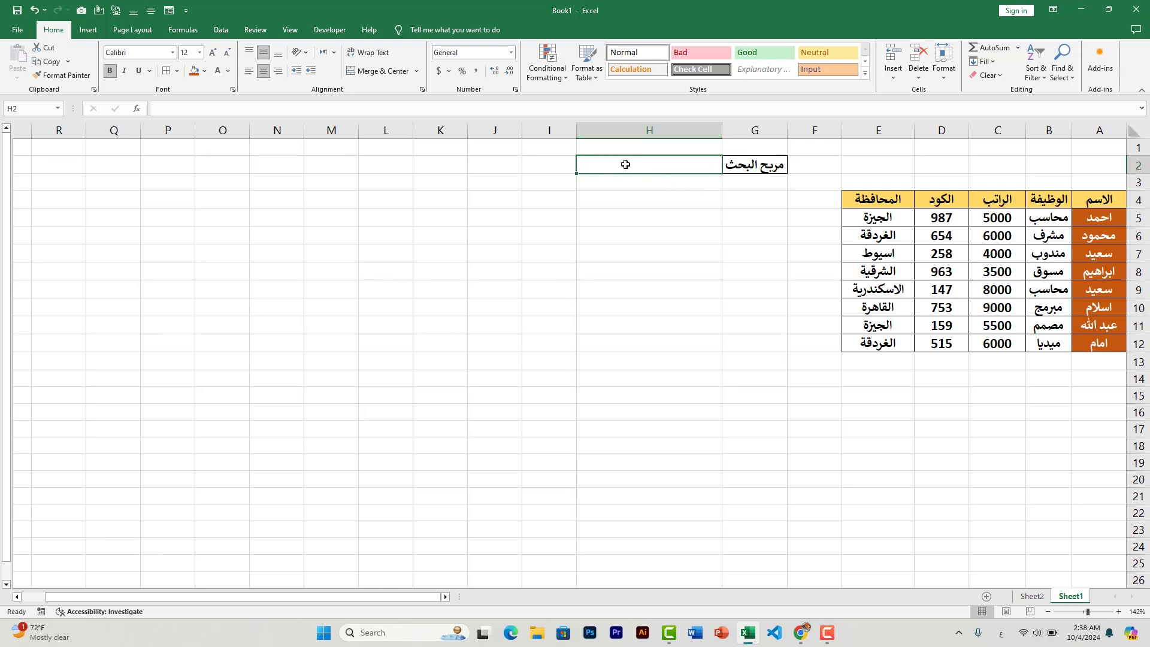
pyautogui.click(205, 70)
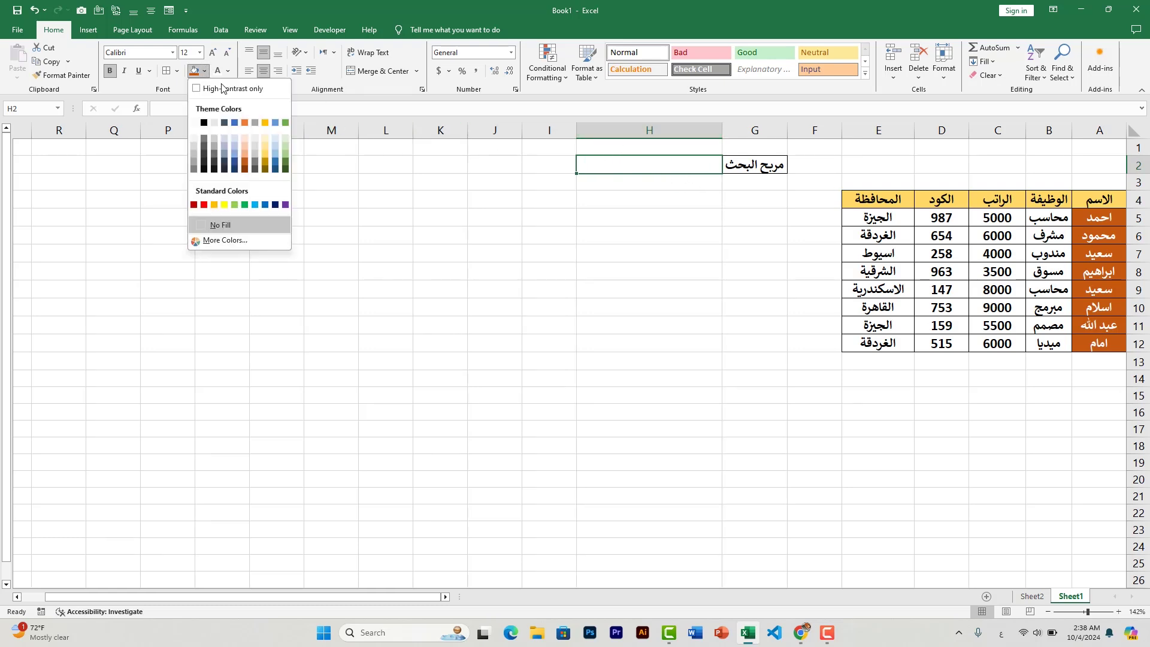
pyautogui.click(234, 123)
pyautogui.click(586, 250)
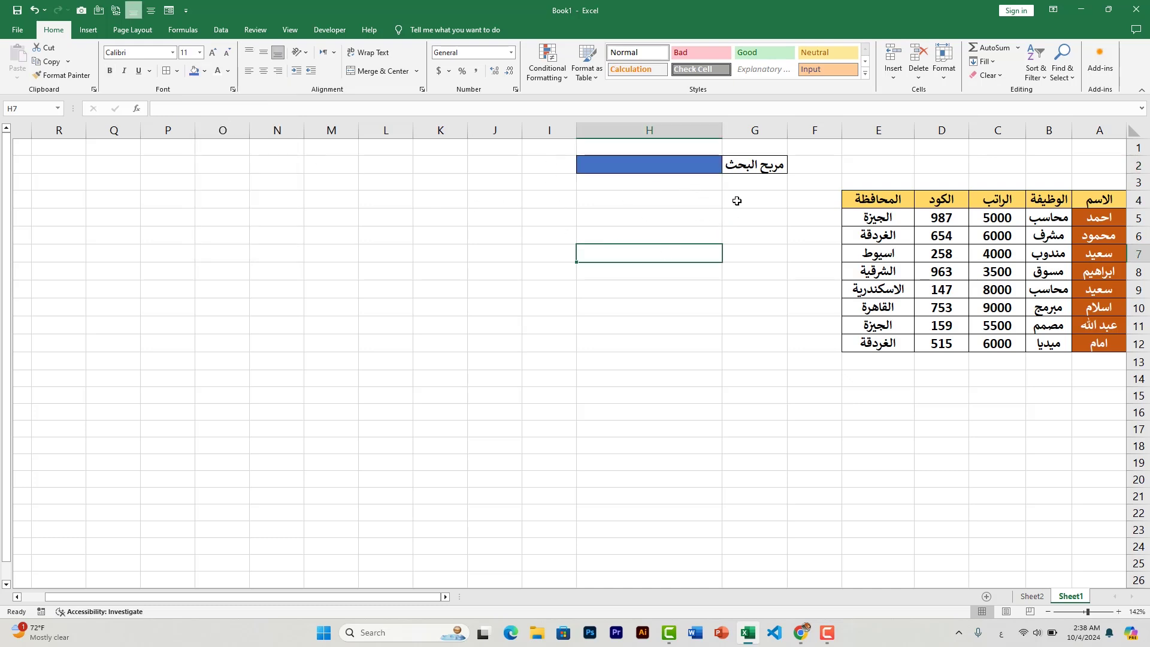
pyautogui.click(703, 221)
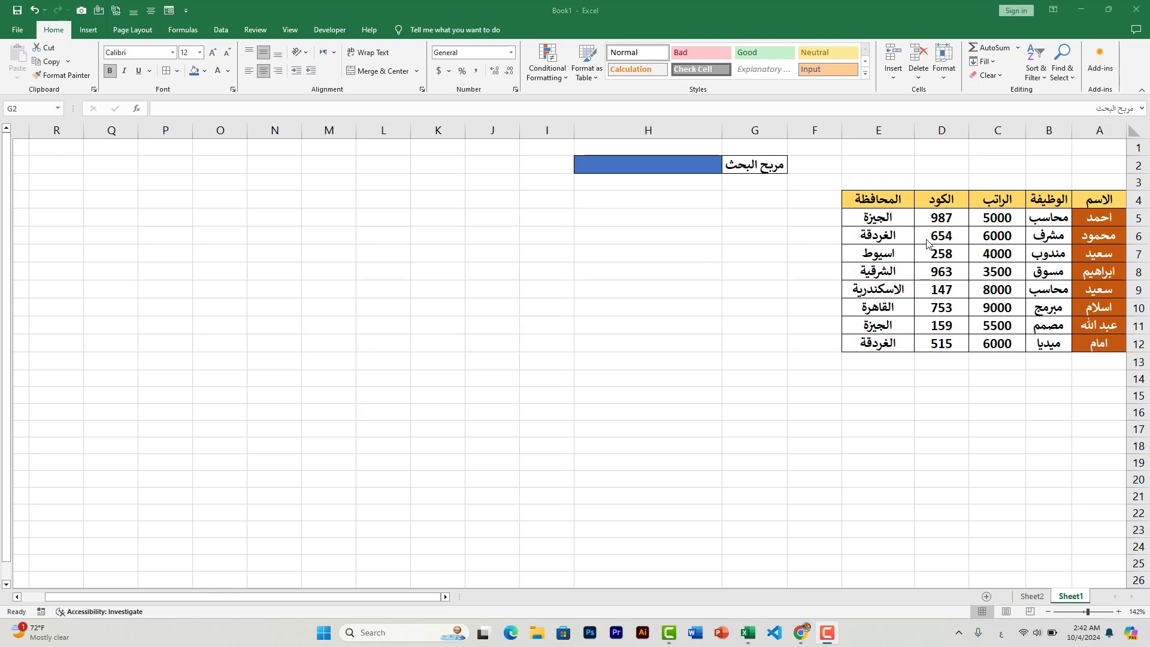
# Fill the label cell G2 light green.
pyautogui.click(767, 168)
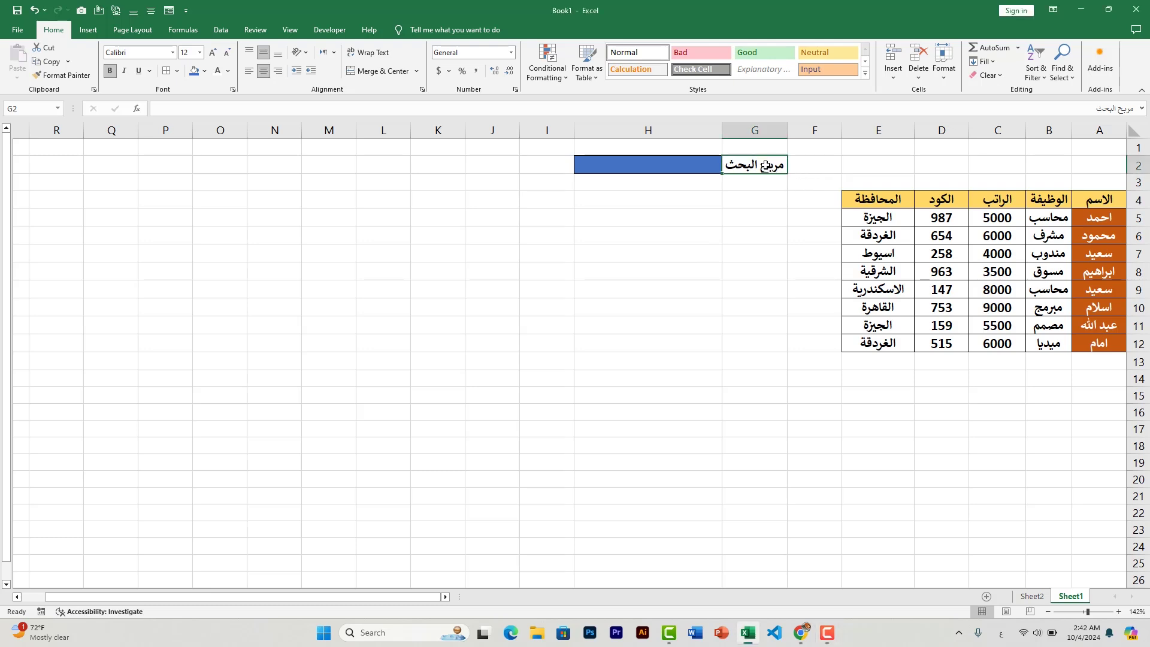
pyautogui.click(204, 71)
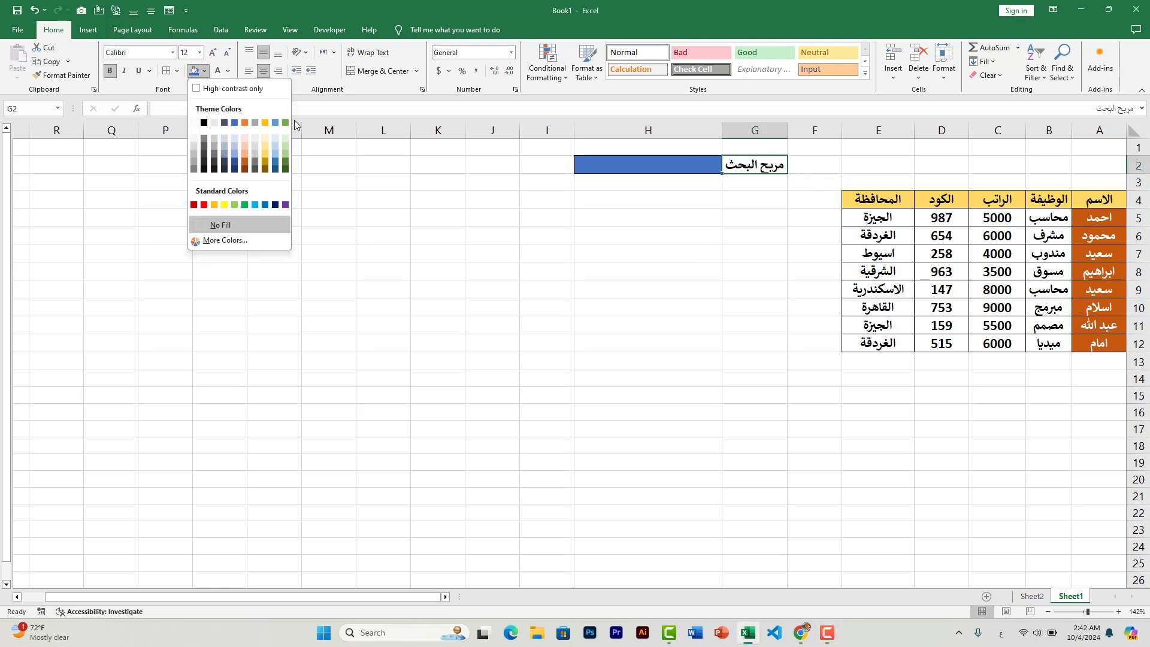
pyautogui.click(285, 155)
pyautogui.click(549, 241)
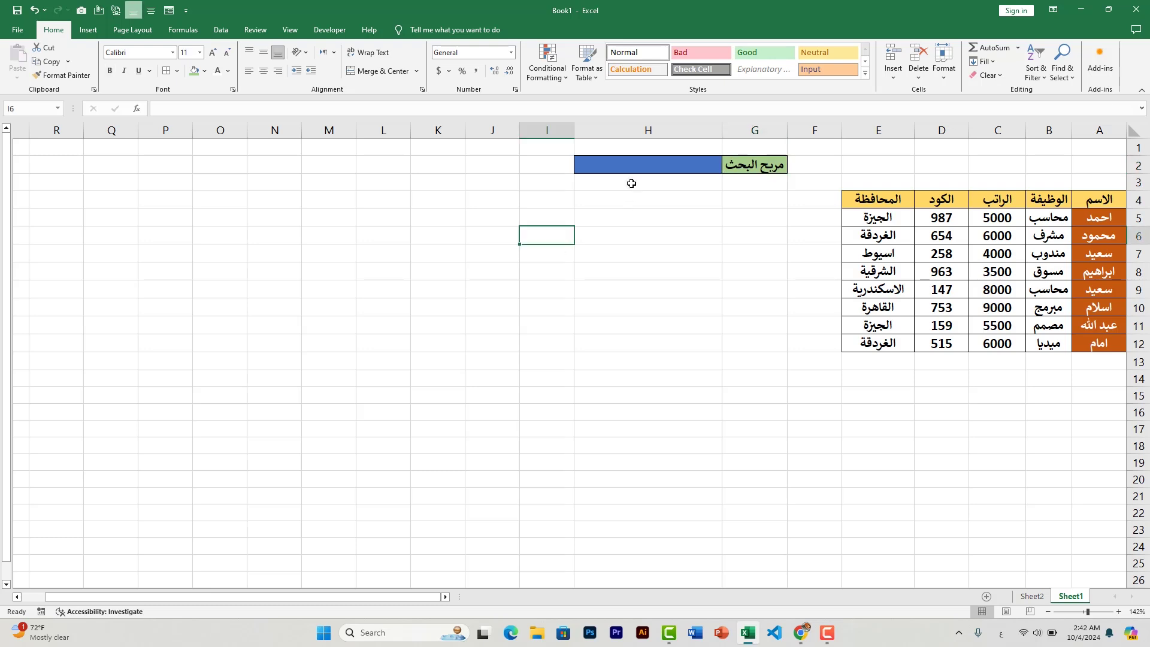
pyautogui.click(599, 233)
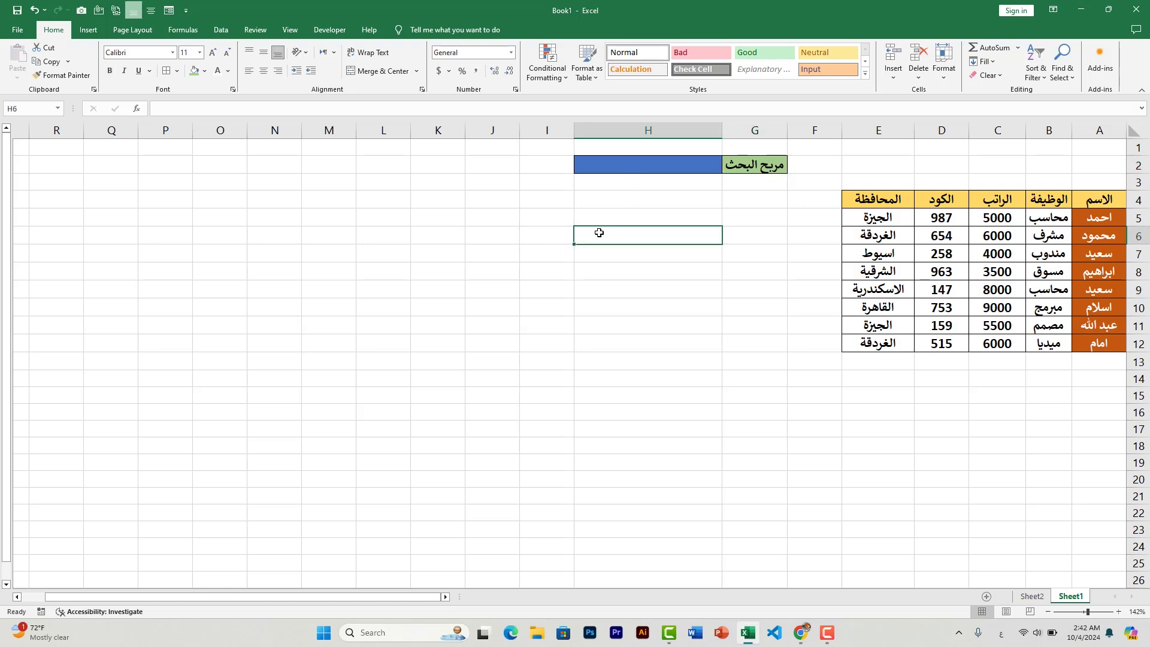
# Enter the test formula =SEARCH($H$2,$A4&$E4,1) in H6.
pyautogui.write('=')
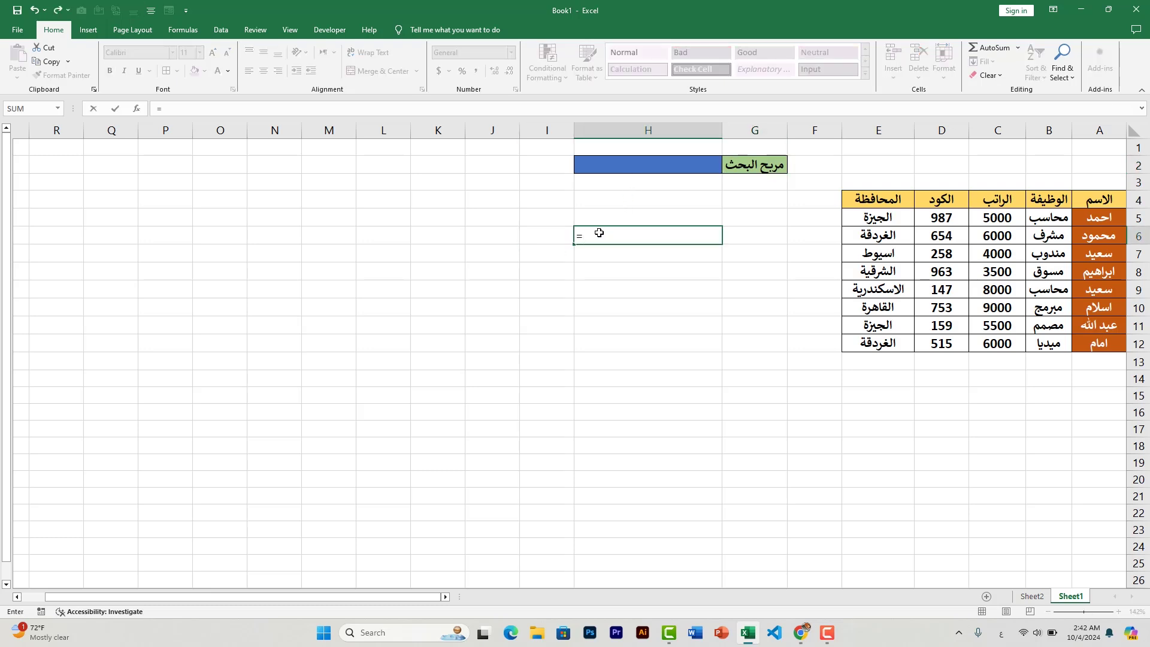
pyautogui.write('se')
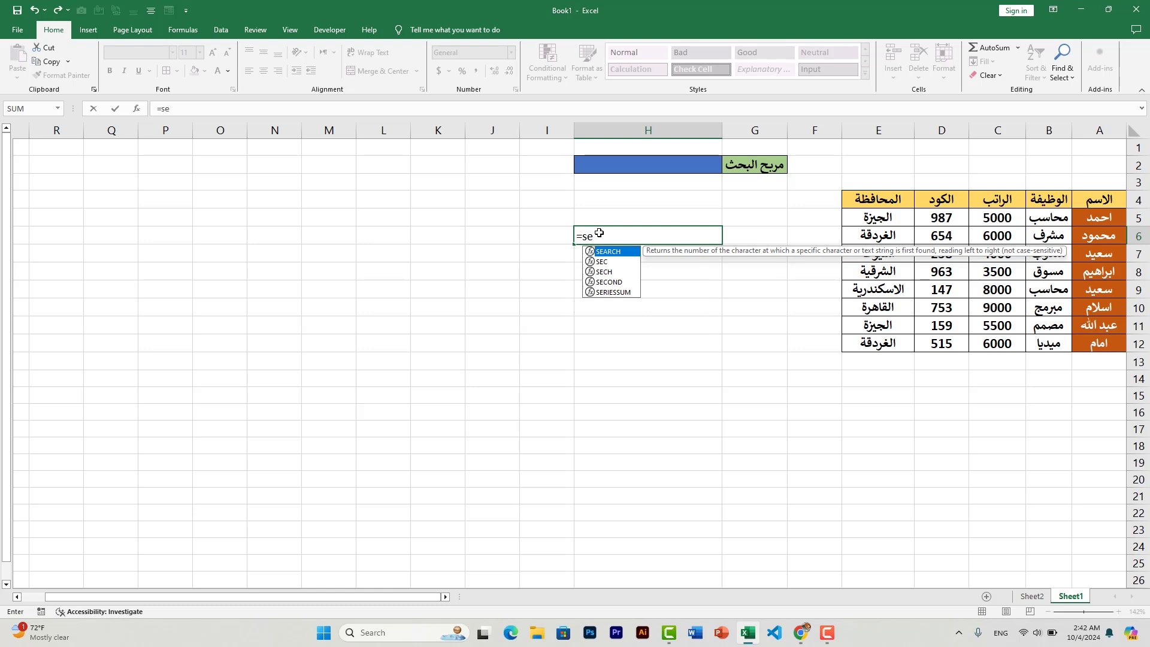
pyautogui.press('Tab')
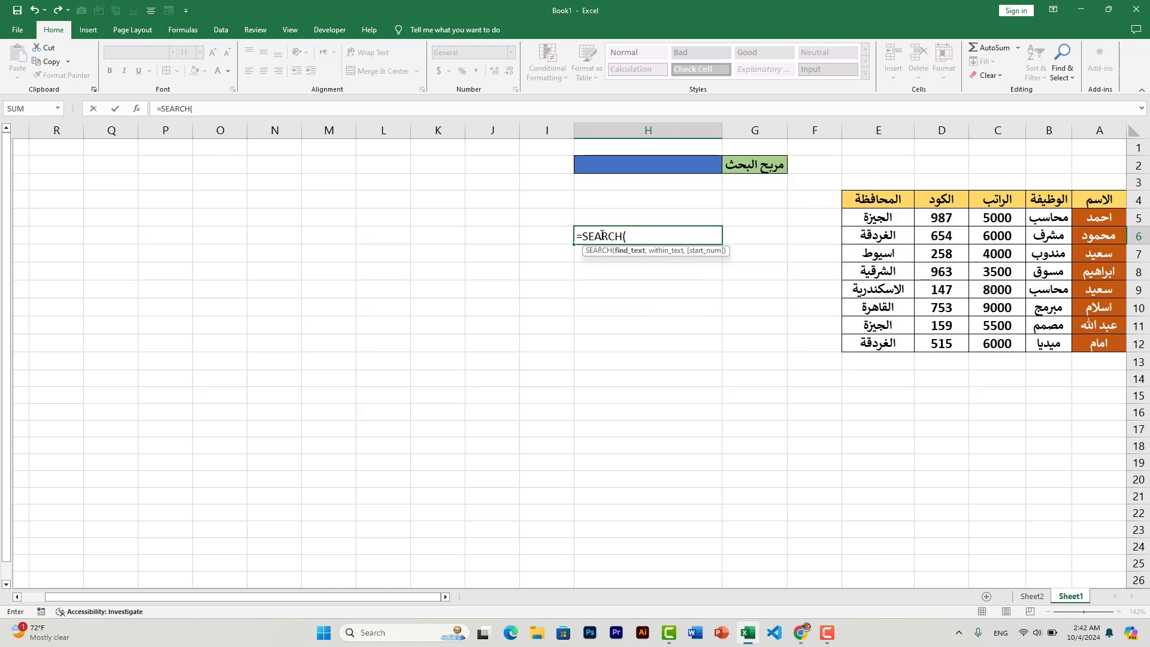
pyautogui.click(640, 165)
pyautogui.press('F4')
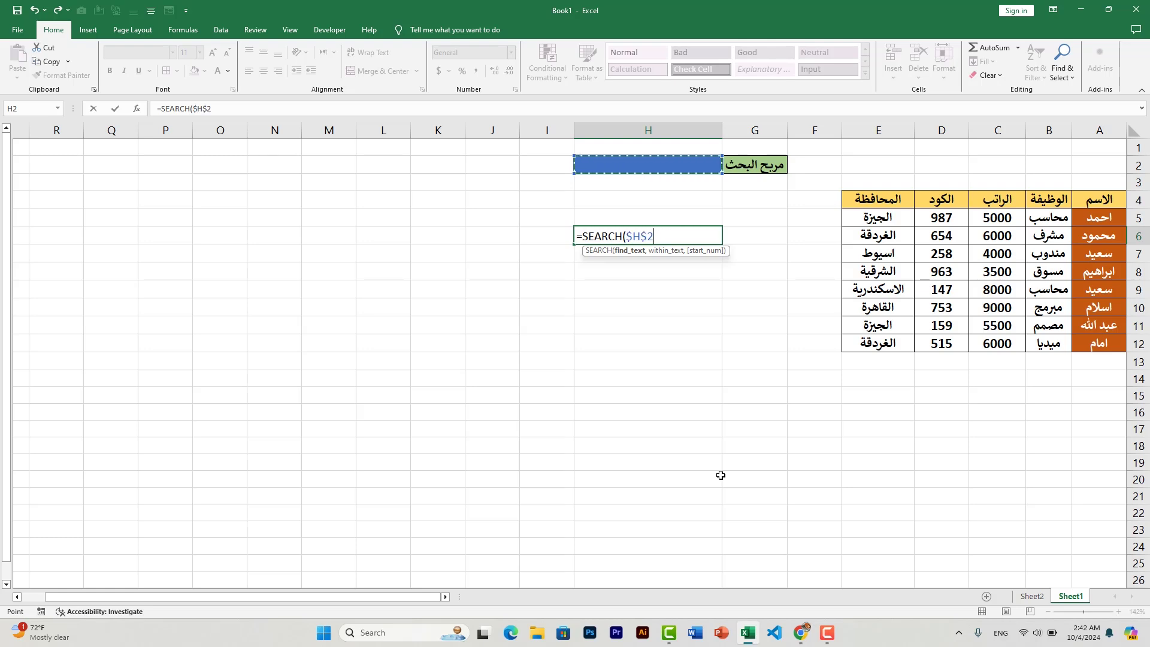
pyautogui.write(',')
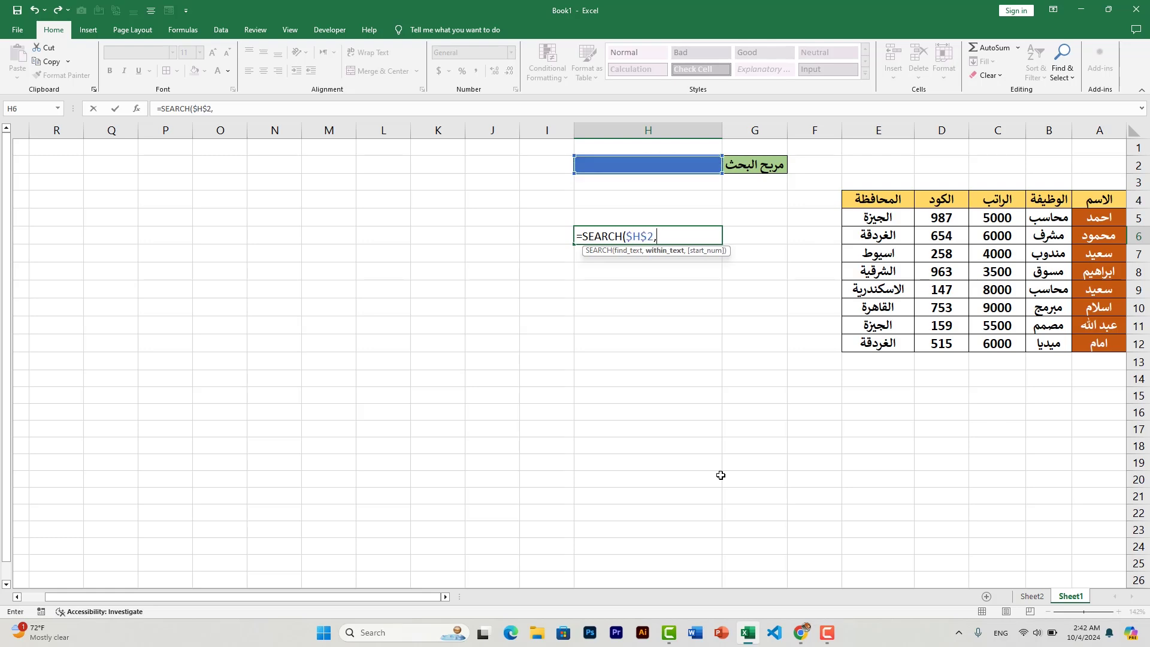
pyautogui.click(1101, 201)
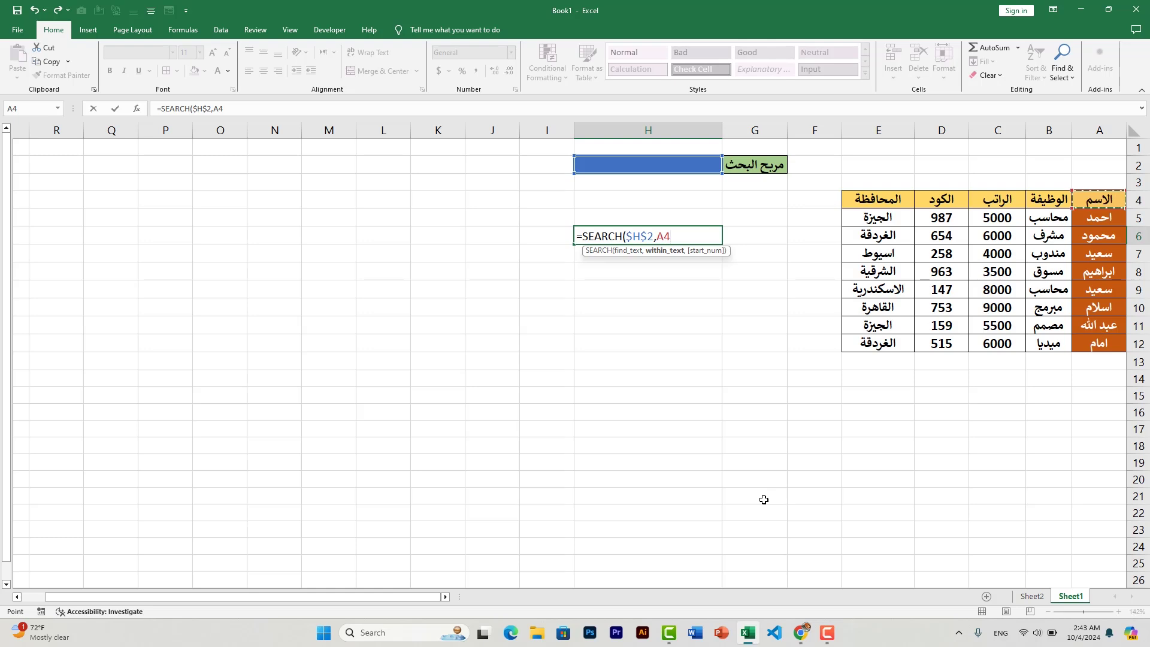
pyautogui.press('F4')
pyautogui.press('F4')
pyautogui.press('F4')
pyautogui.press('F2')
pyautogui.write('$A4&')
pyautogui.click(877, 204)
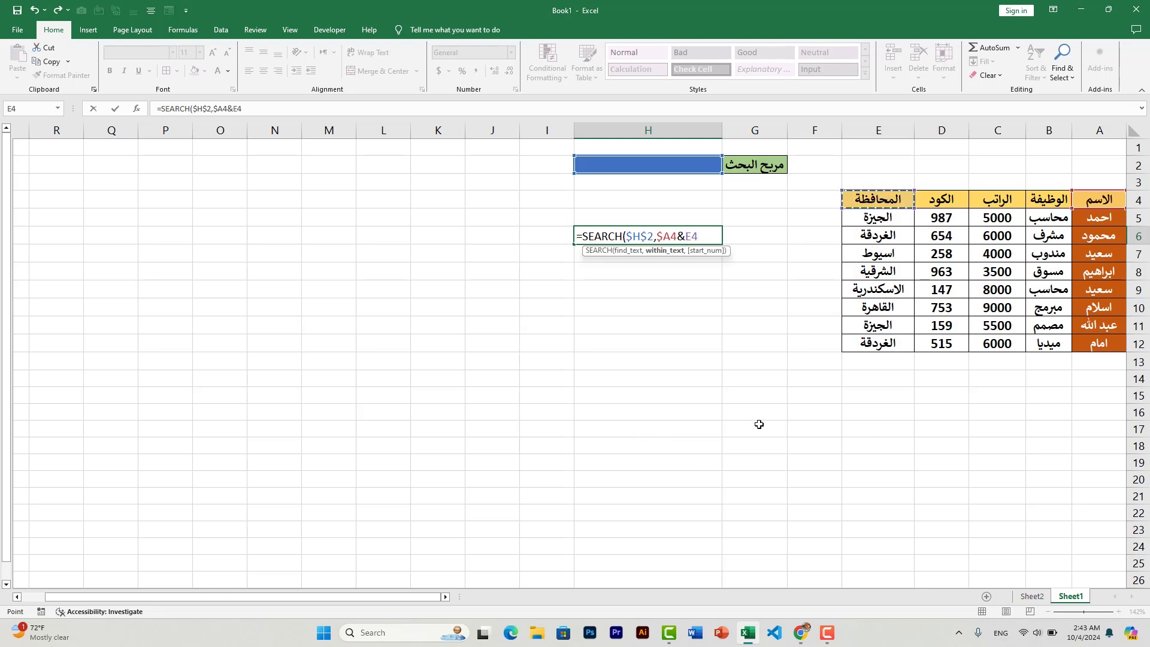
pyautogui.press('F4')
pyautogui.press('F4')
pyautogui.press('F4')
pyautogui.write('$E4,1')
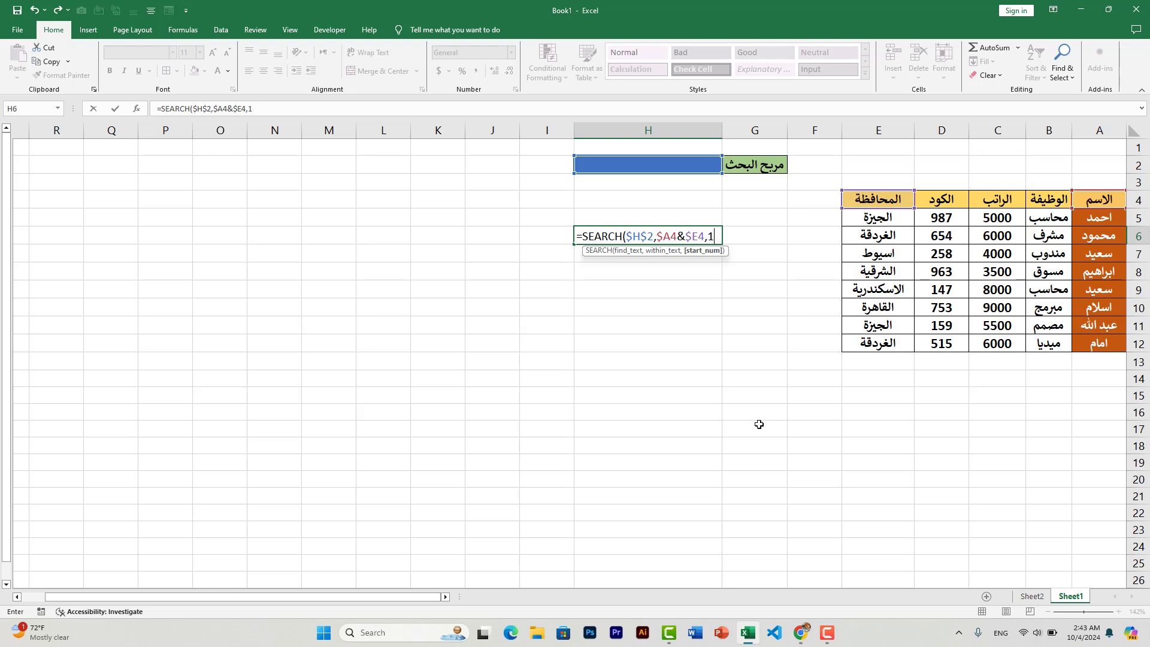
pyautogui.write('0')
pyautogui.press('BackSpace')
pyautogui.write(')')
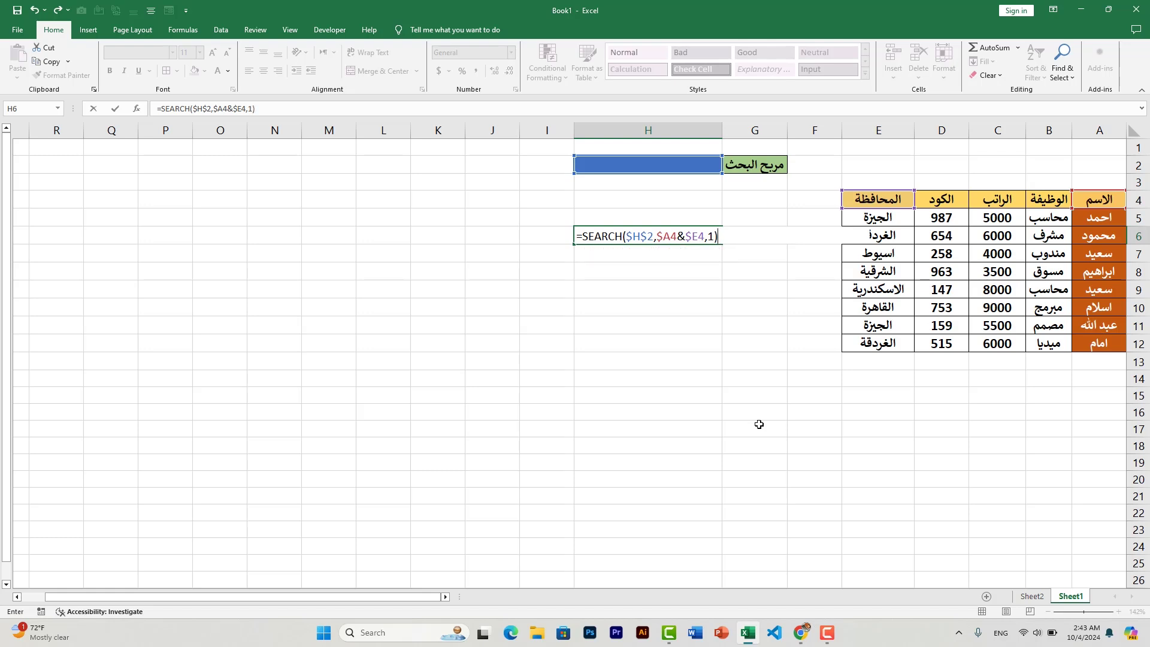
pyautogui.hotkey('ctrl', 'Return')
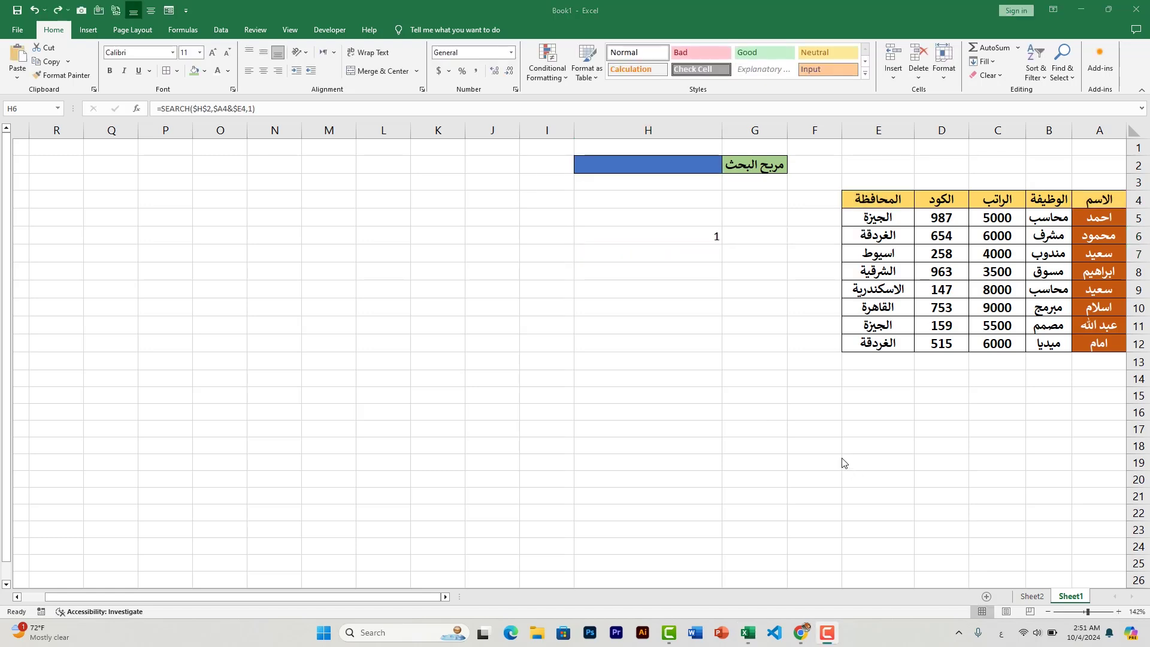
# Copy the H6 formula text to the clipboard without changing the cell.
pyautogui.doubleClick(705, 235)
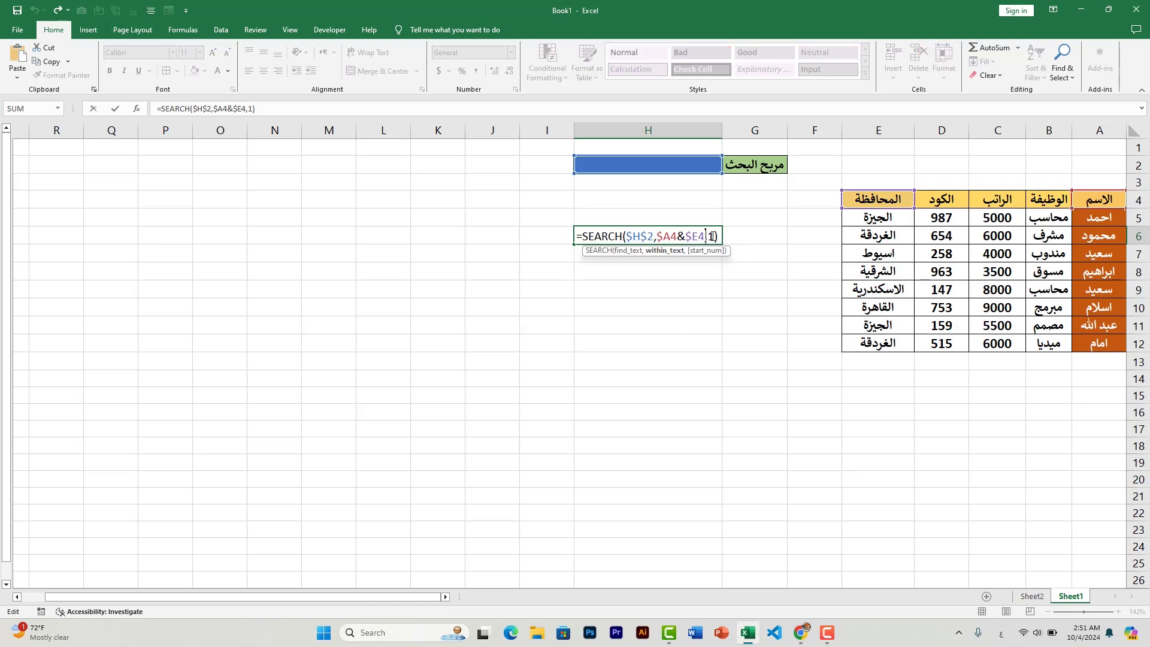
pyautogui.moveTo(714, 236); pyautogui.dragTo(569, 238)
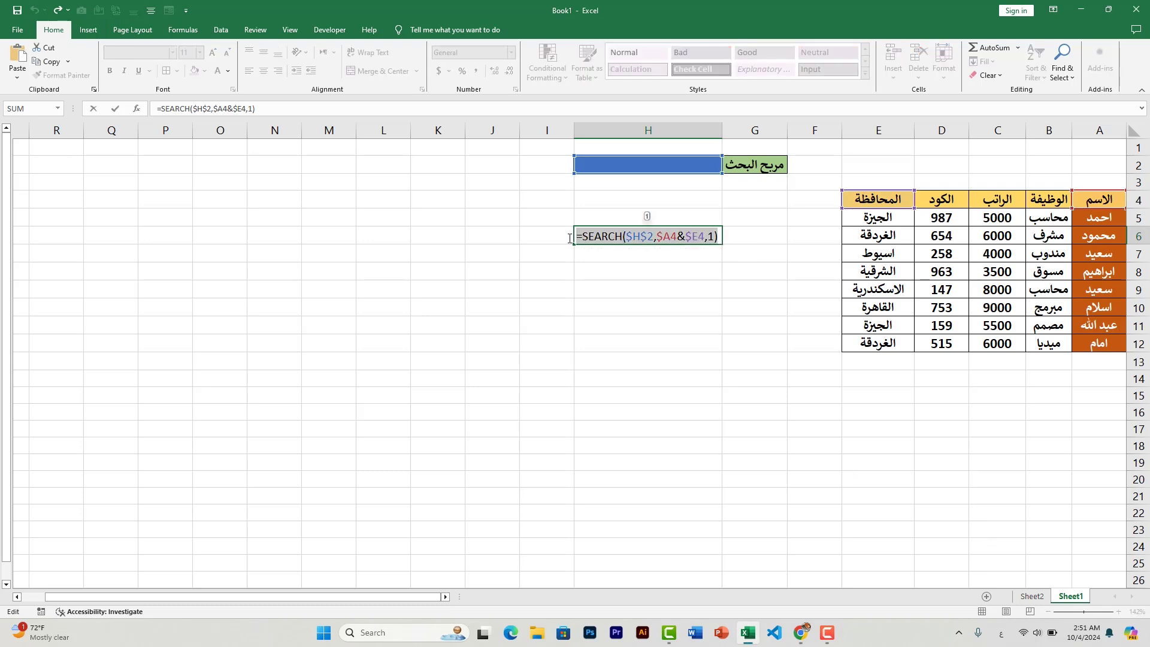
pyautogui.hotkey('ctrl', 'c')
pyautogui.press('Escape')
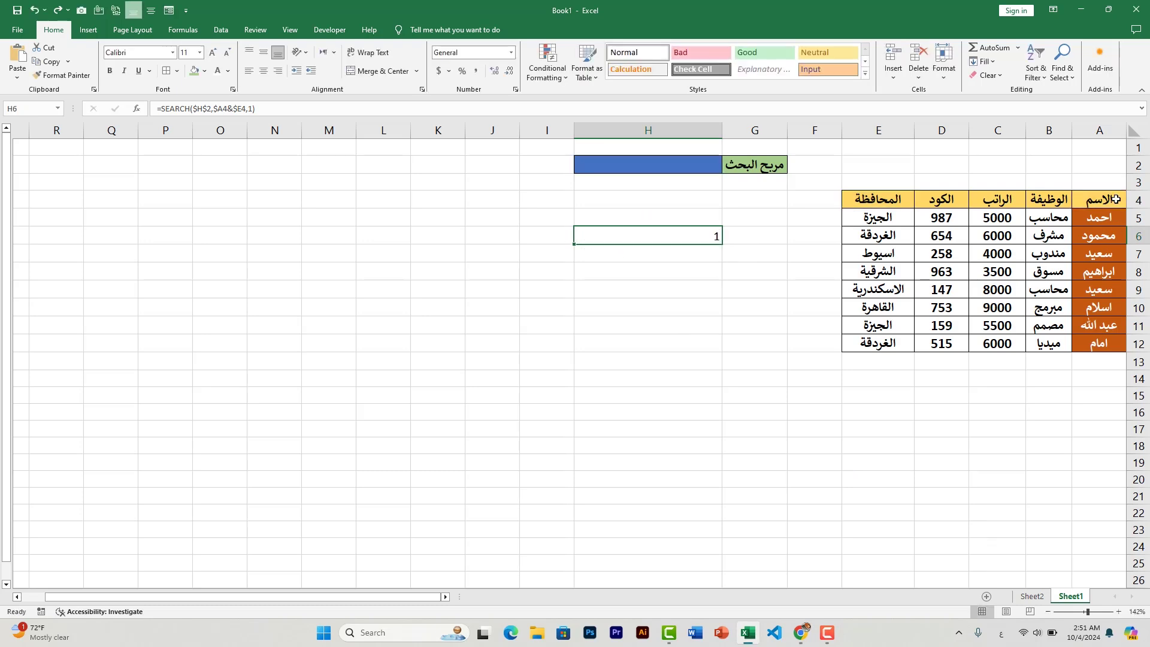
pyautogui.moveTo(1102, 199); pyautogui.dragTo(1102, 217)
# Add a New Rule on A4:E12 using the pasted SEARCH formula with a red fill.
pyautogui.moveTo(1036, 252); pyautogui.dragTo(915, 329)
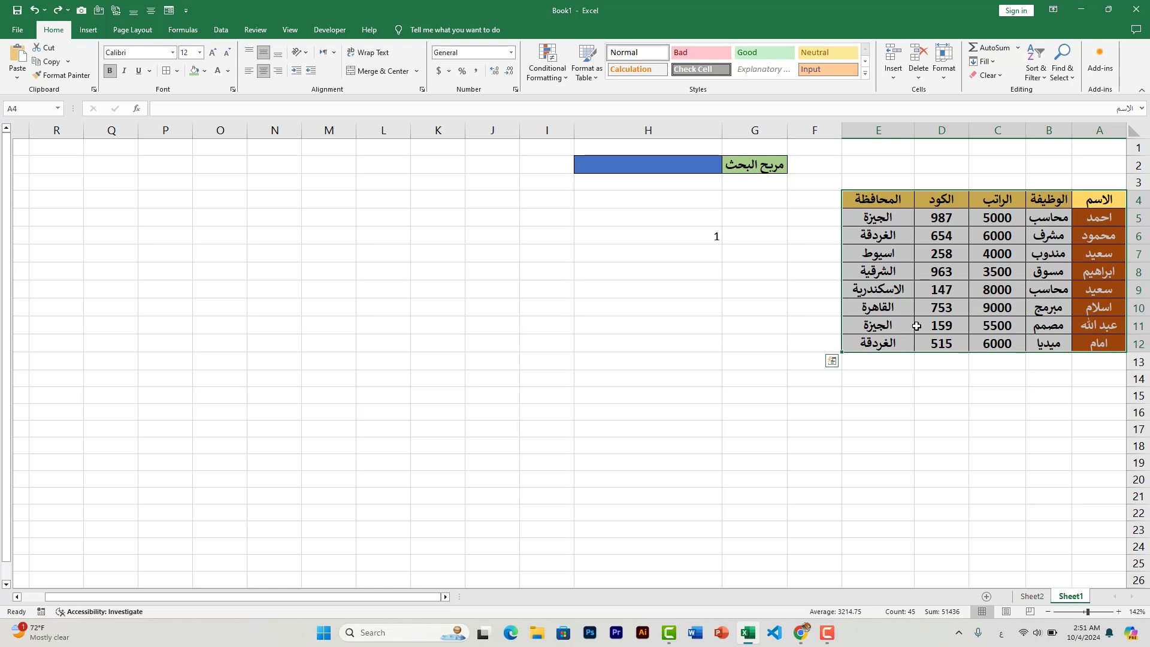
pyautogui.click(553, 77)
pyautogui.click(585, 206)
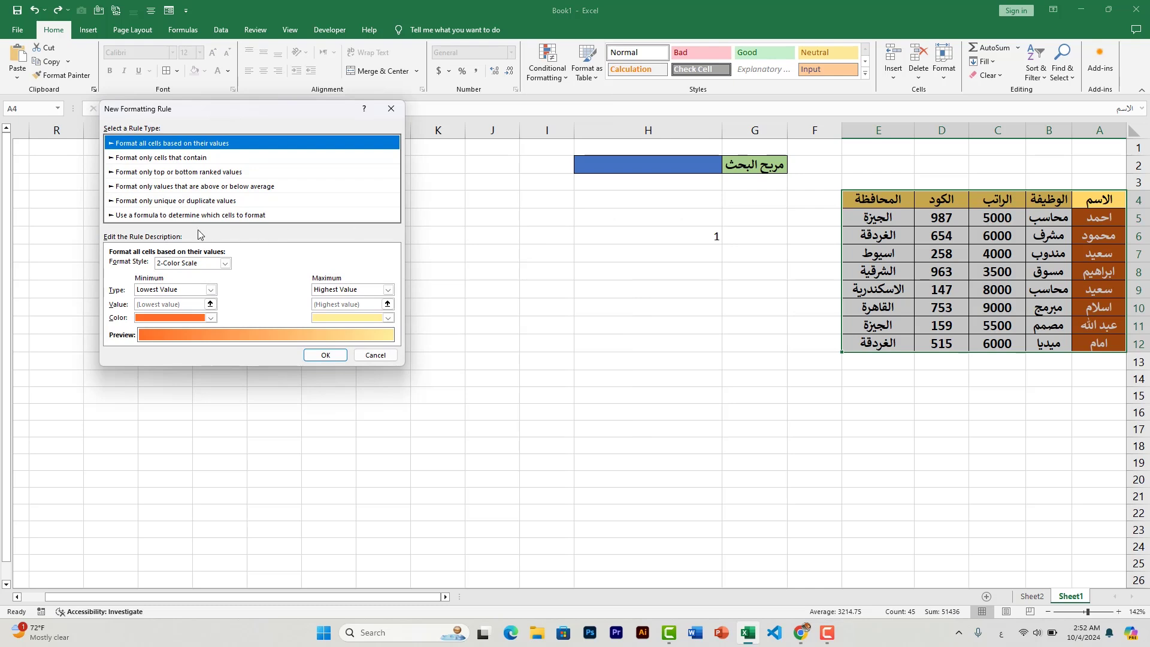
pyautogui.click(165, 215)
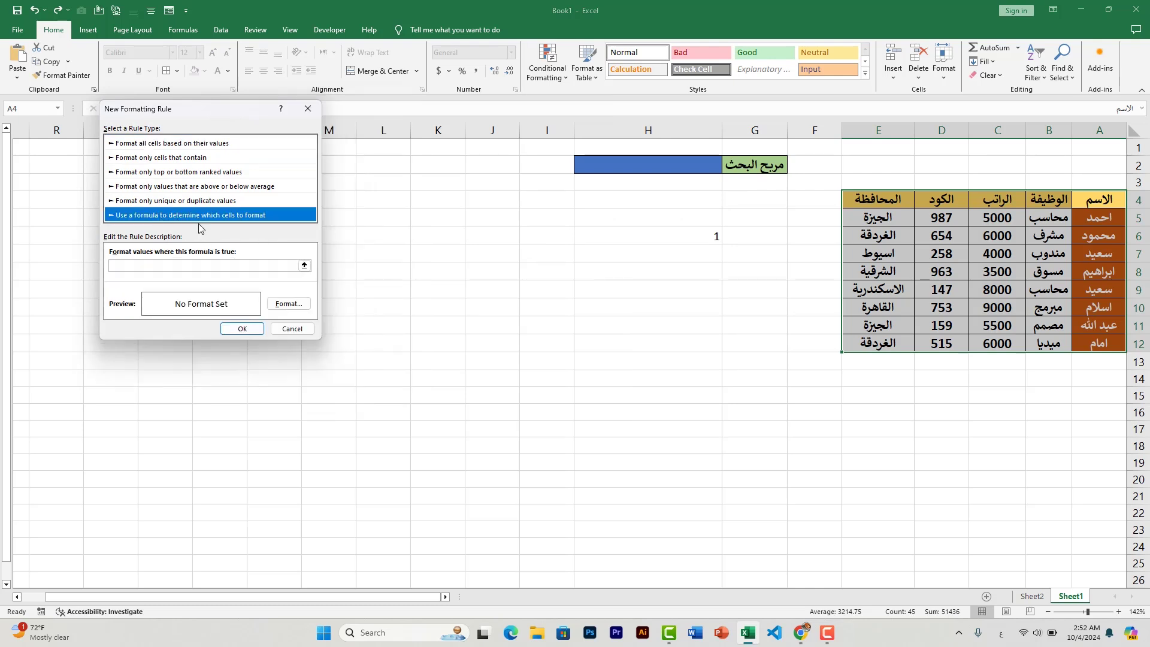
pyautogui.click(190, 267)
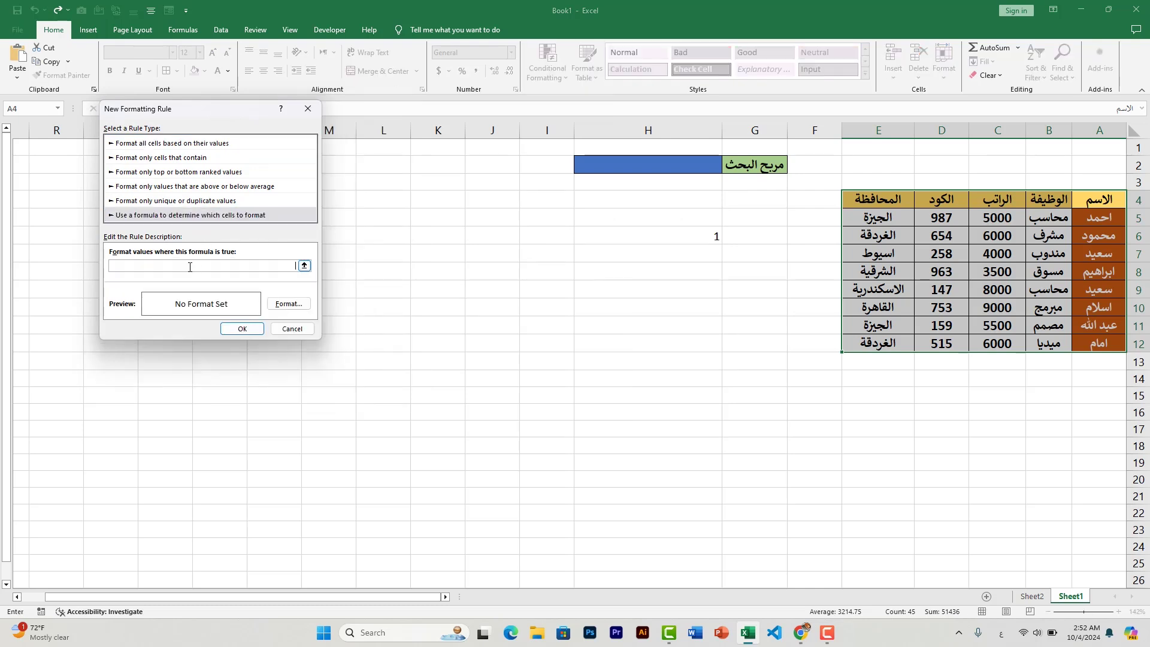
pyautogui.hotkey('ctrl', 'v')
pyautogui.click(289, 303)
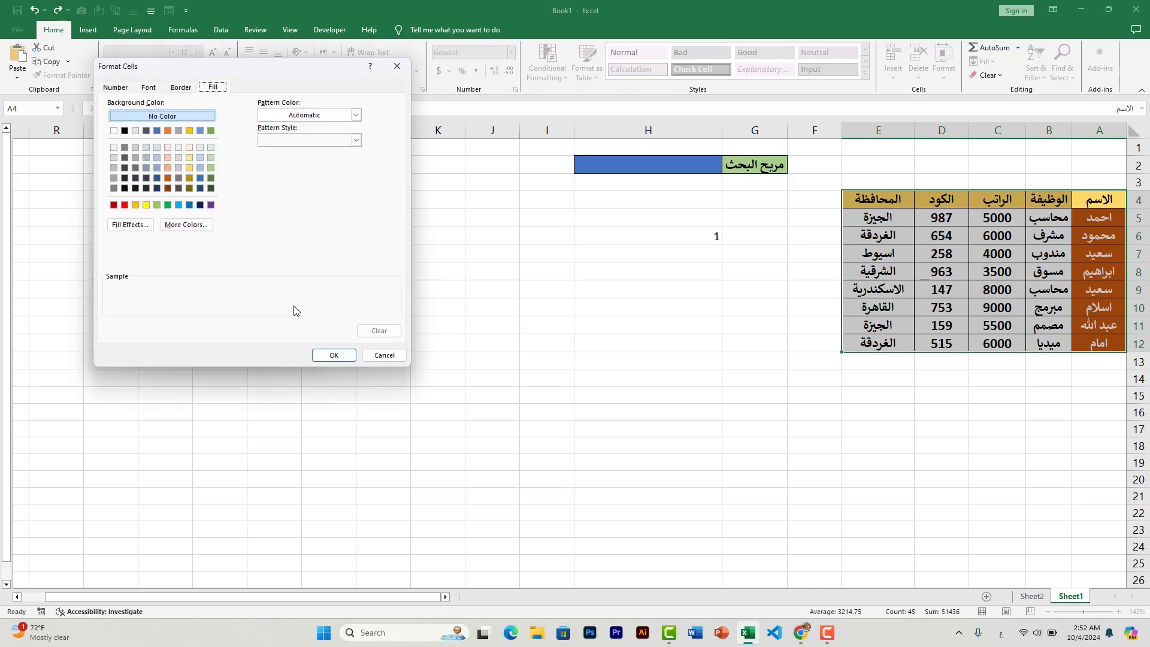
pyautogui.click(125, 205)
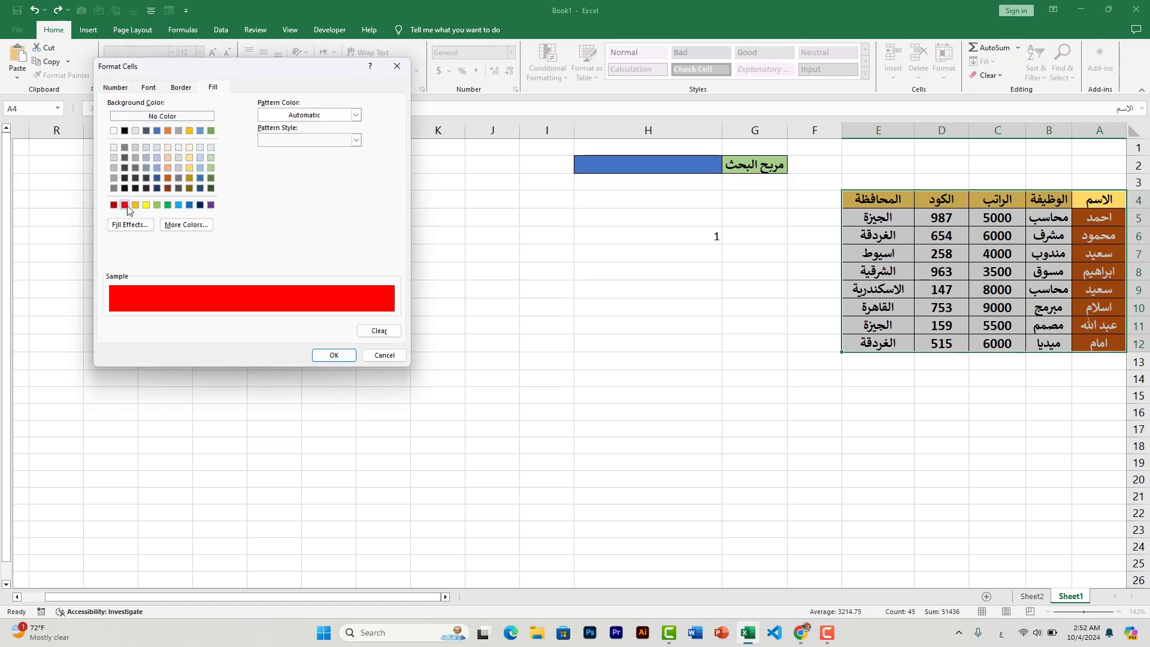
pyautogui.click(334, 355)
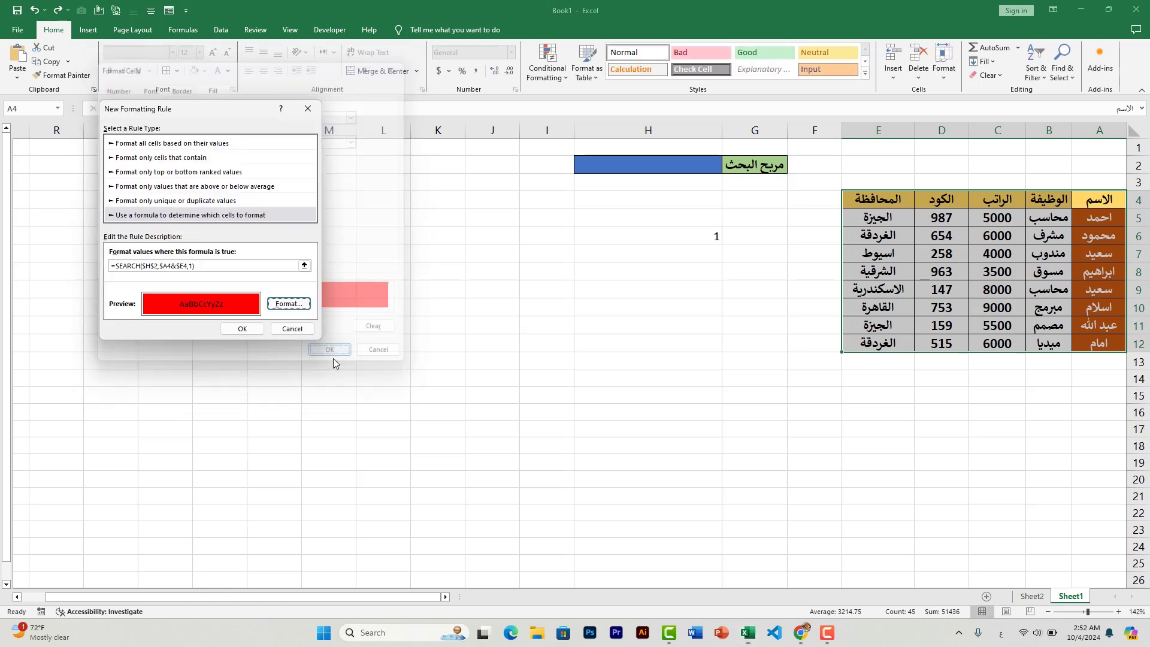
pyautogui.click(246, 333)
# Enter الغردقة in the H2 search box to highlight only its matching rows.
pyautogui.click(663, 172)
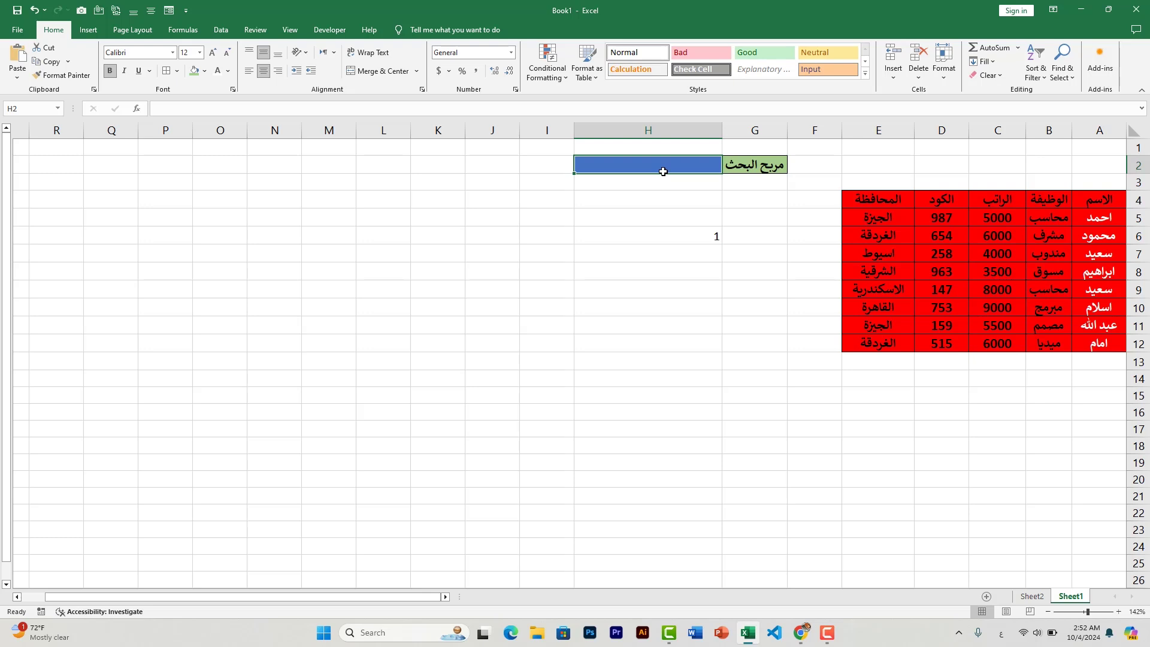
pyautogui.write('الغر')
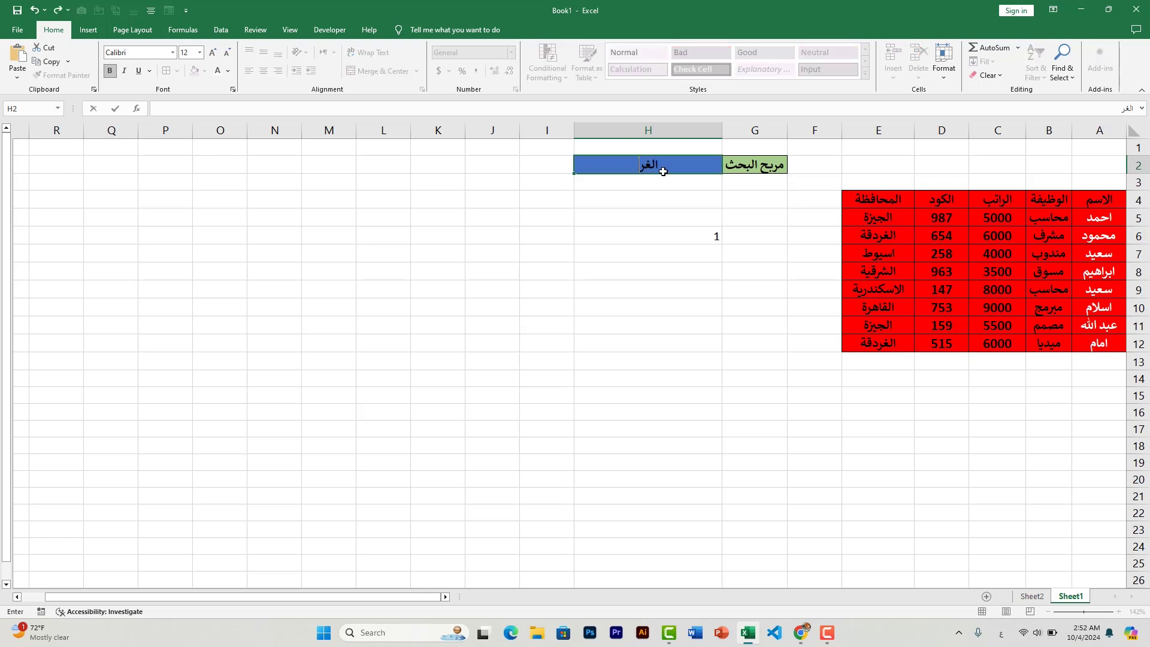
pyautogui.write('دقة')
pyautogui.press('Return')
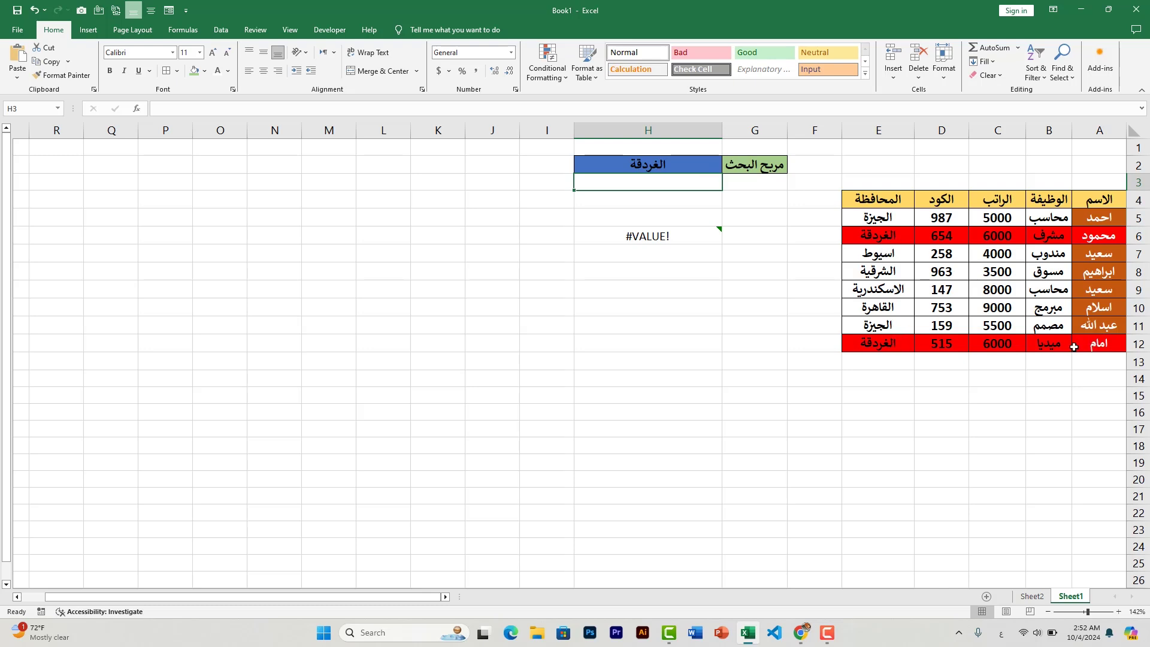
# Clear H2 so the whole table turns red, and reselect A4:E12.
pyautogui.click(648, 164)
pyautogui.press('Delete')
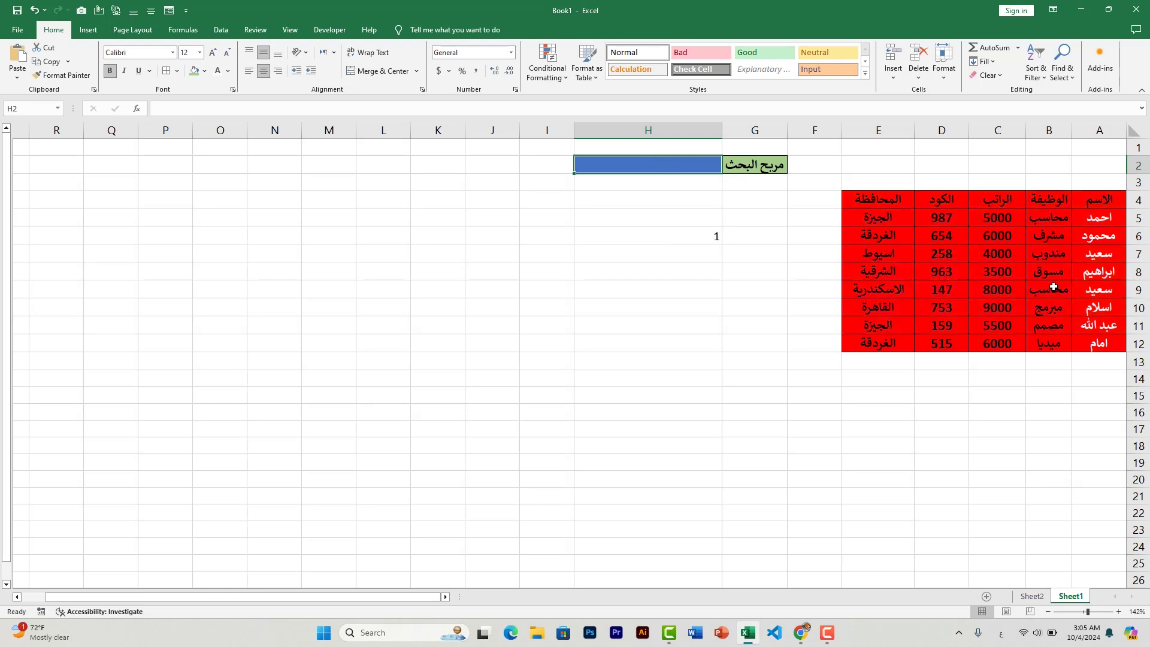
pyautogui.moveTo(1101, 202); pyautogui.dragTo(1099, 218)
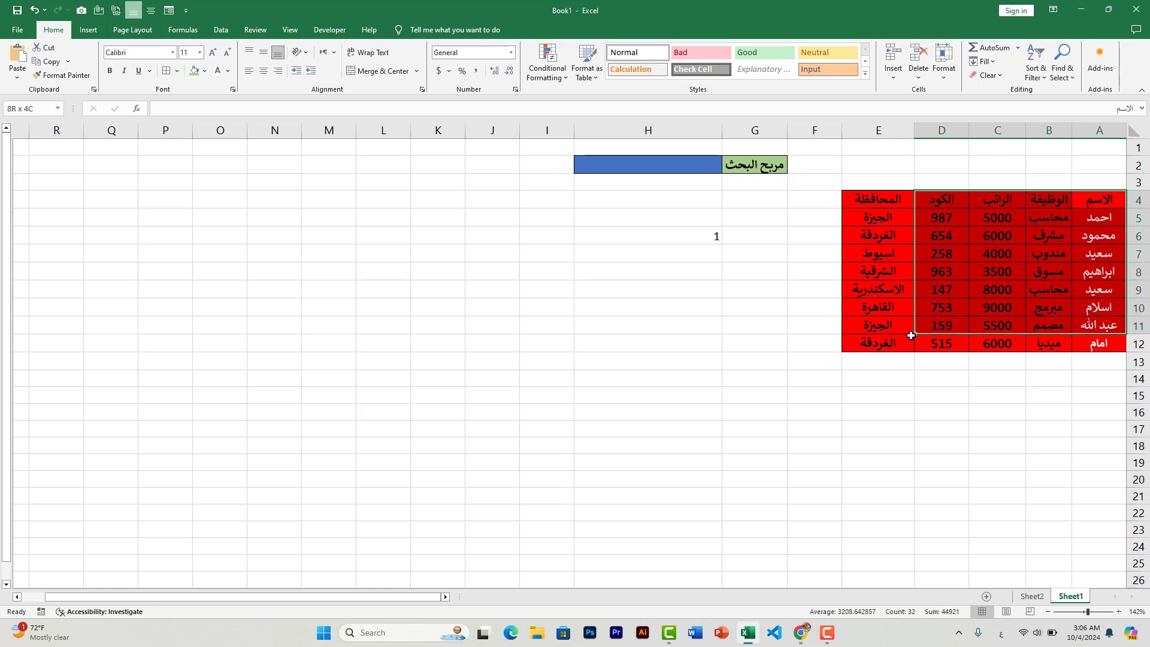
pyautogui.moveTo(975, 270); pyautogui.dragTo(841, 352)
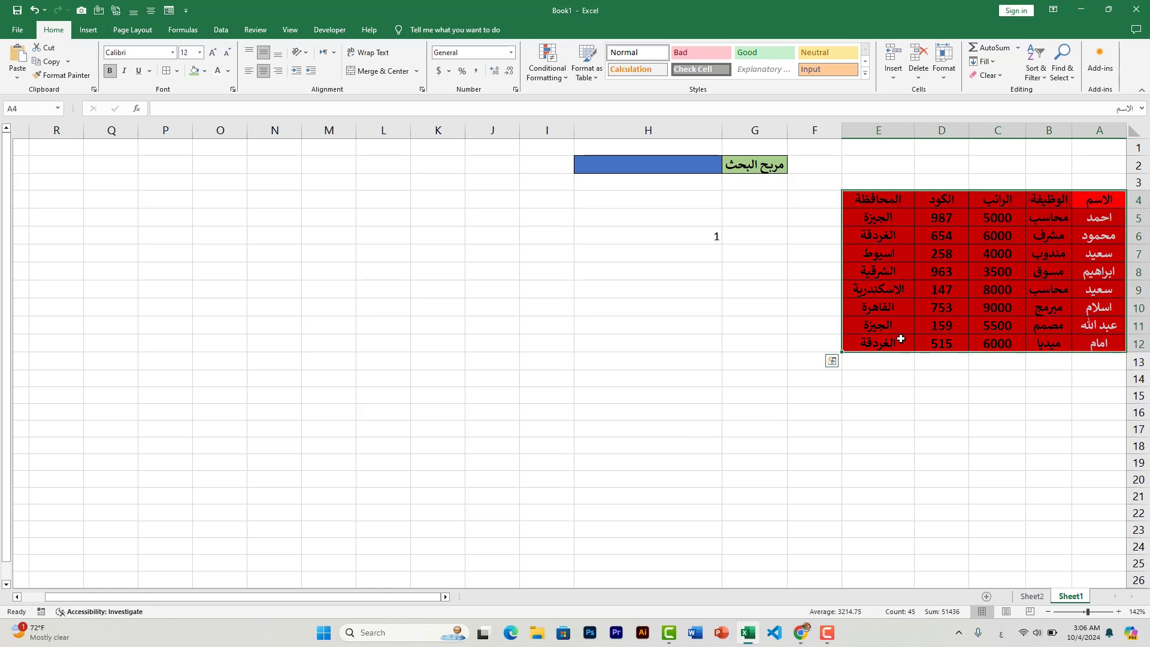
# Edit the SEARCH rule, prefixing its formula with IF($H$2<>"", ahead of the SEARCH condition.
pyautogui.click(550, 73)
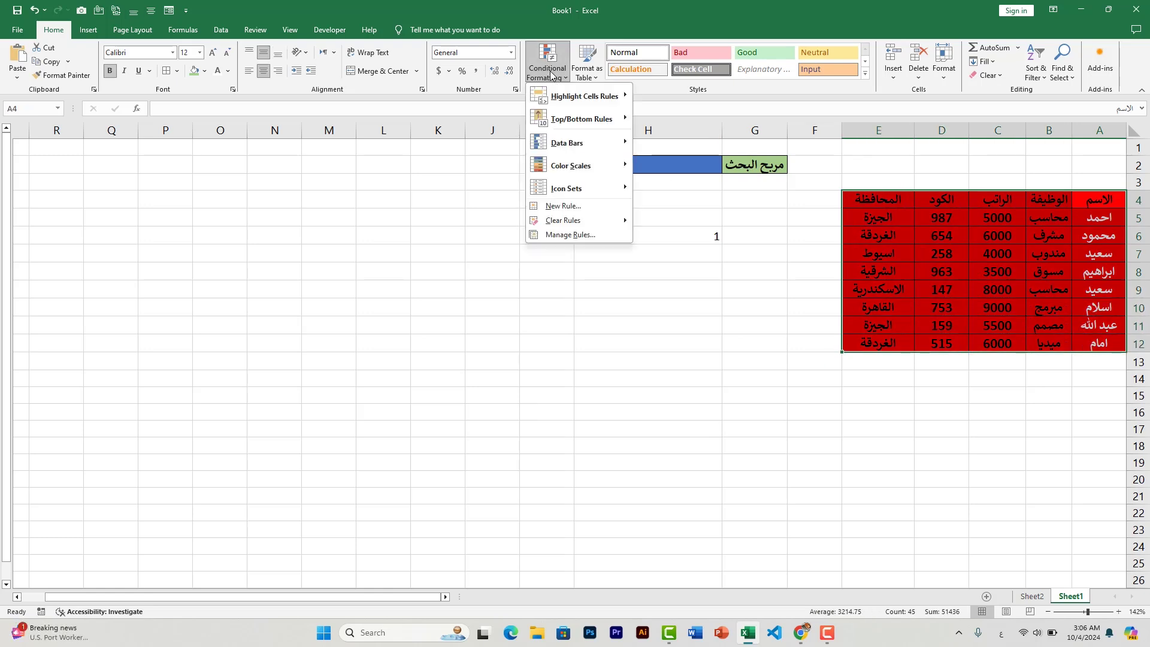
pyautogui.click(570, 234)
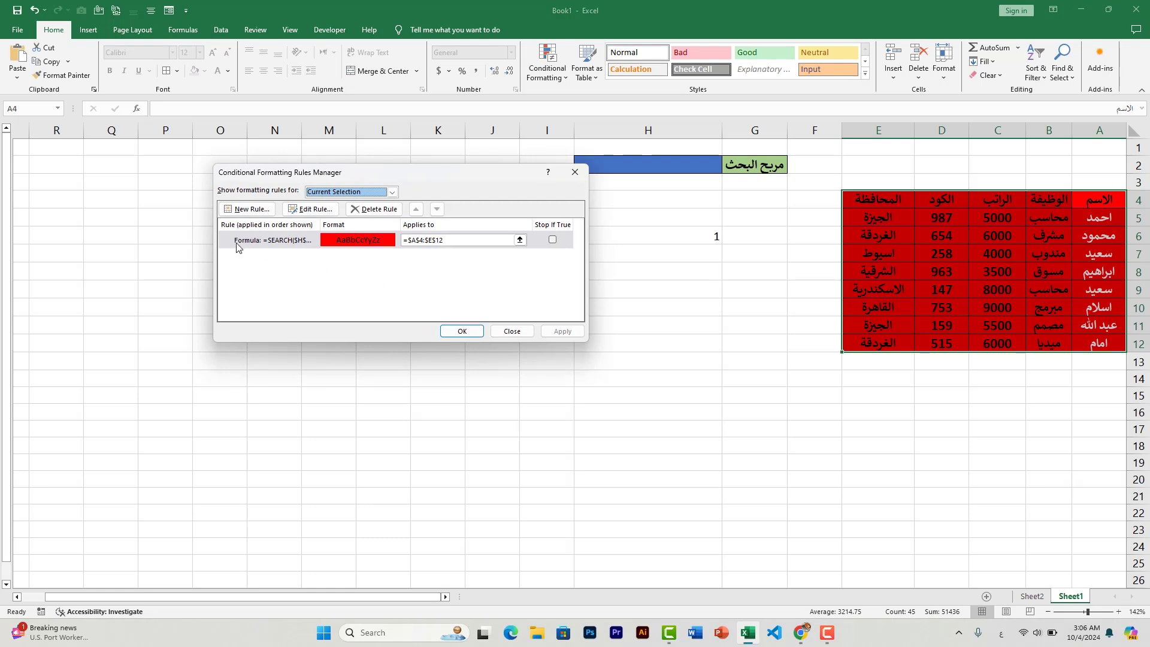
pyautogui.click(303, 215)
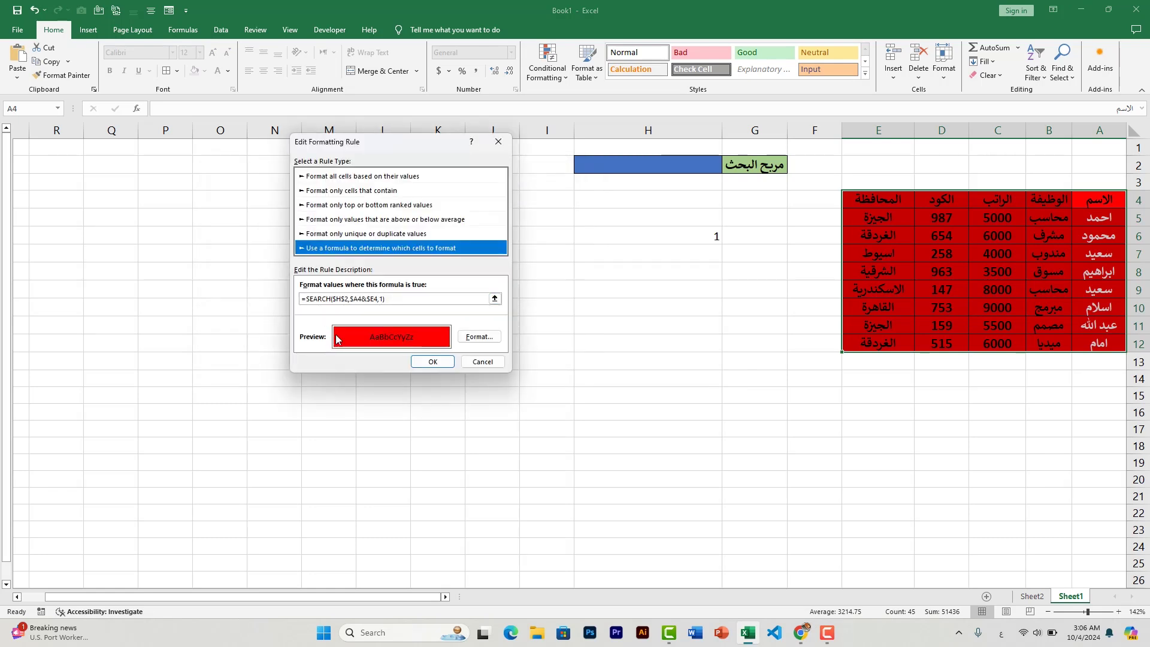
pyautogui.click(306, 299)
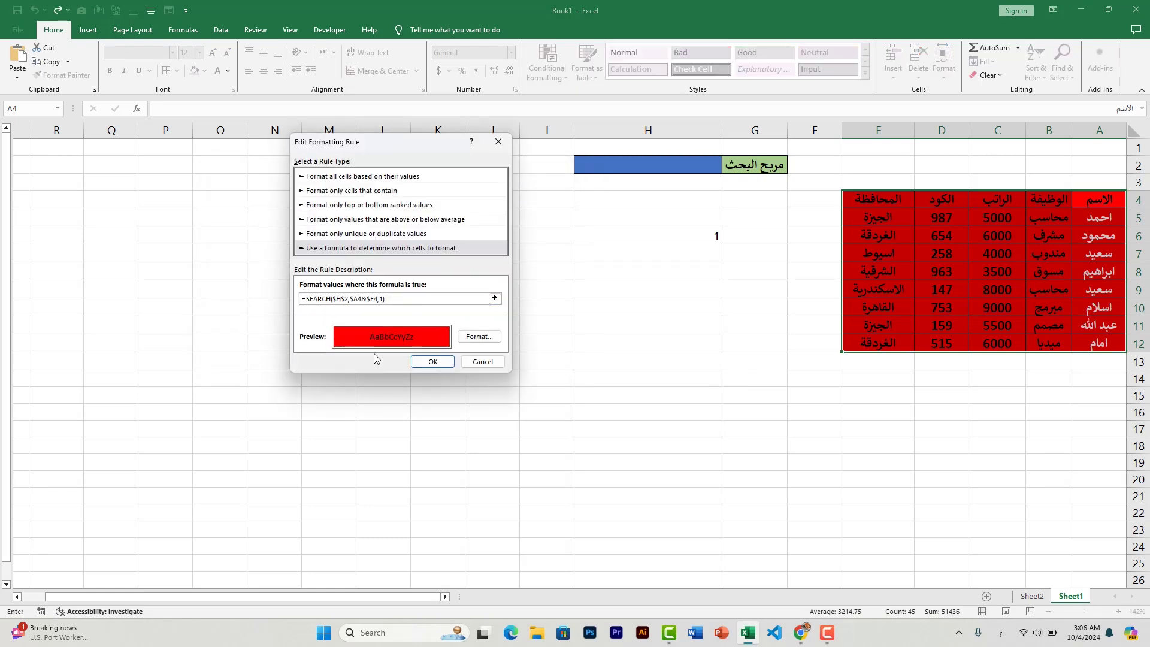
pyautogui.hotkey('ctrl', 'shift')
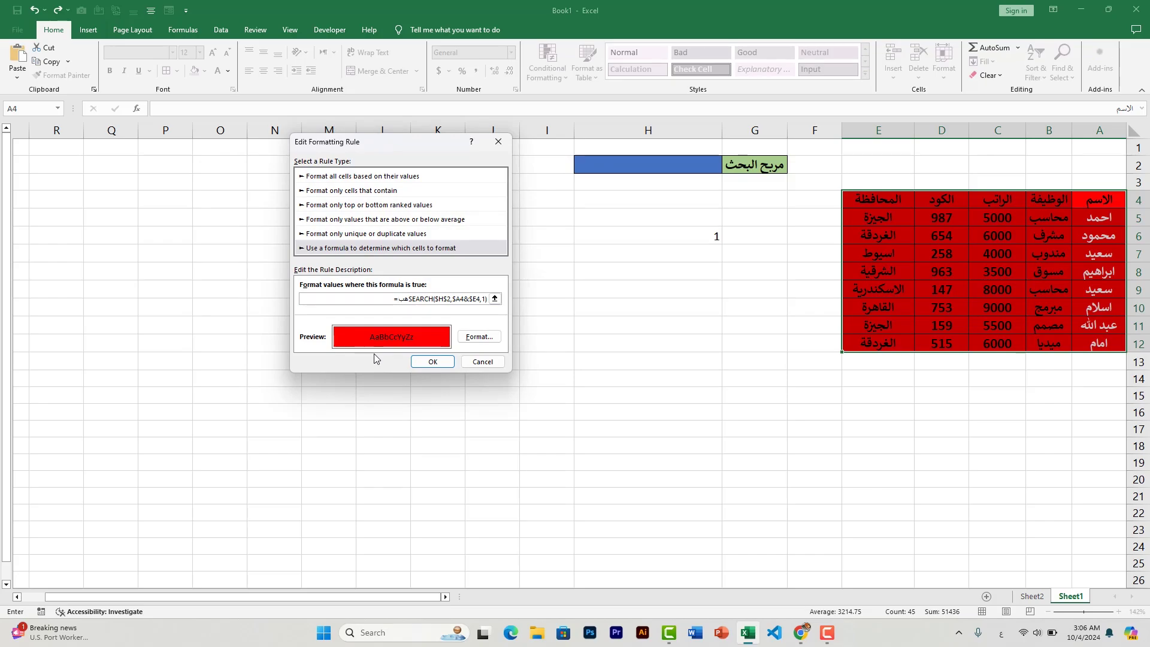
pyautogui.hotkey('ctrl', 'shift')
pyautogui.write('i')
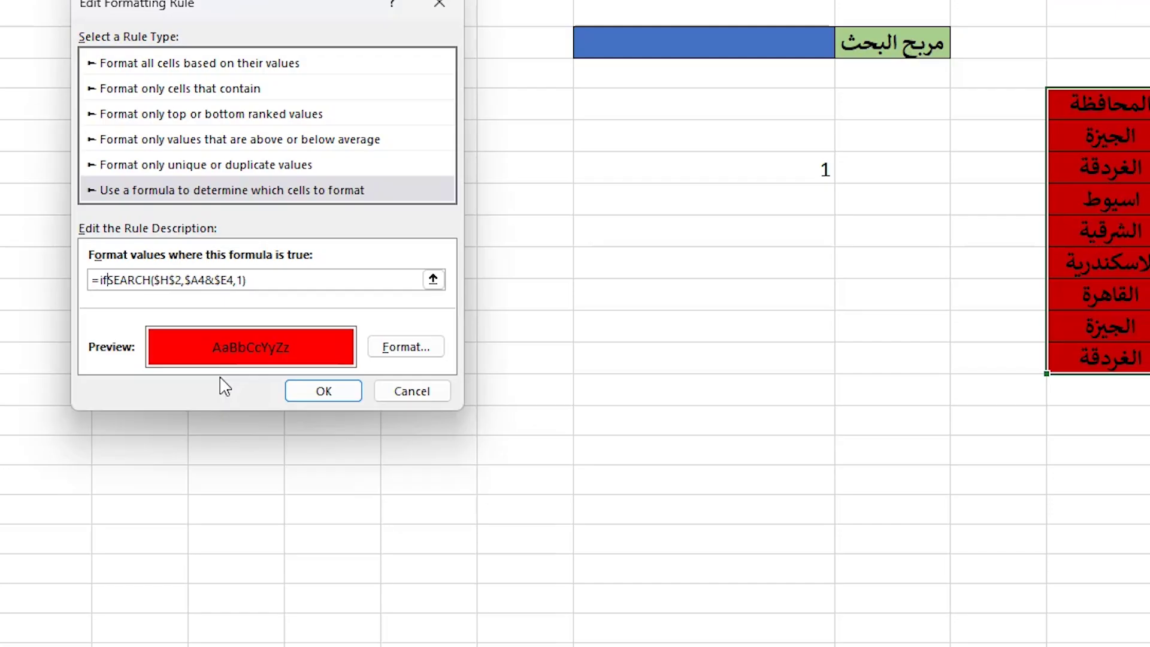
pyautogui.write('f')
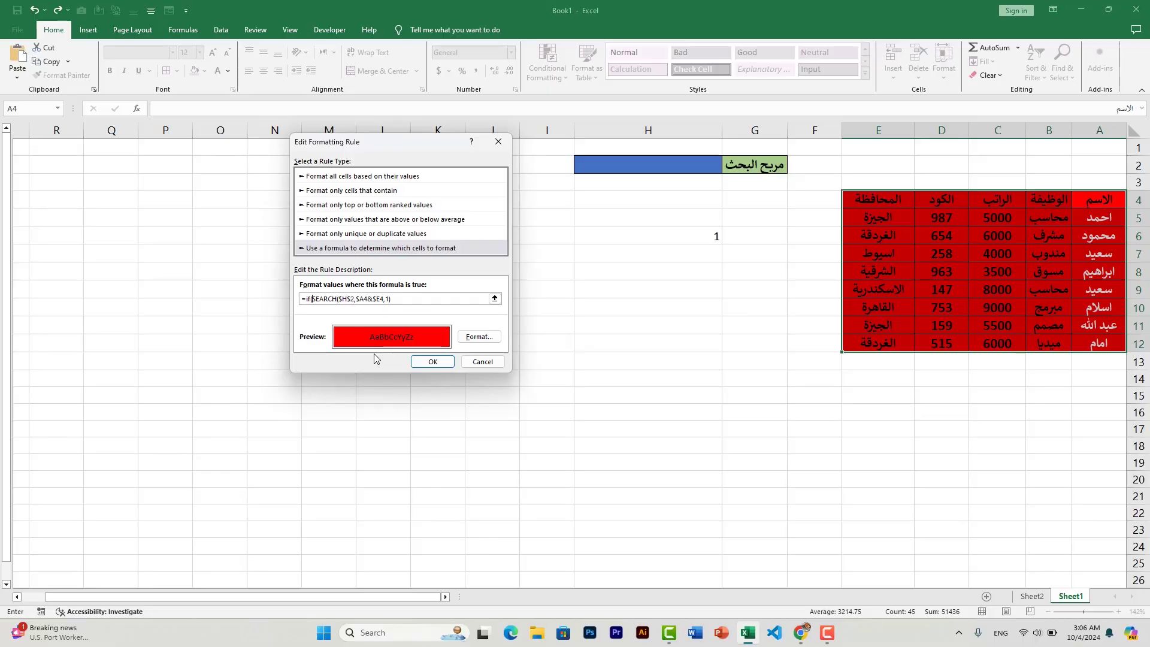
pyautogui.click(618, 168)
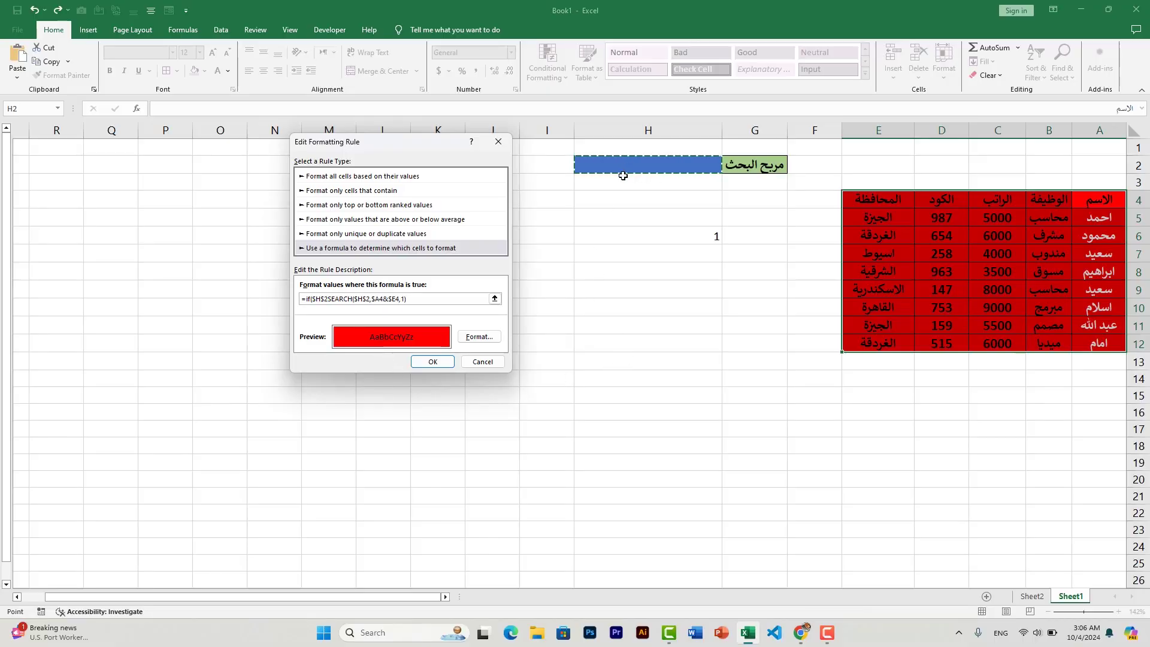
pyautogui.write('<')
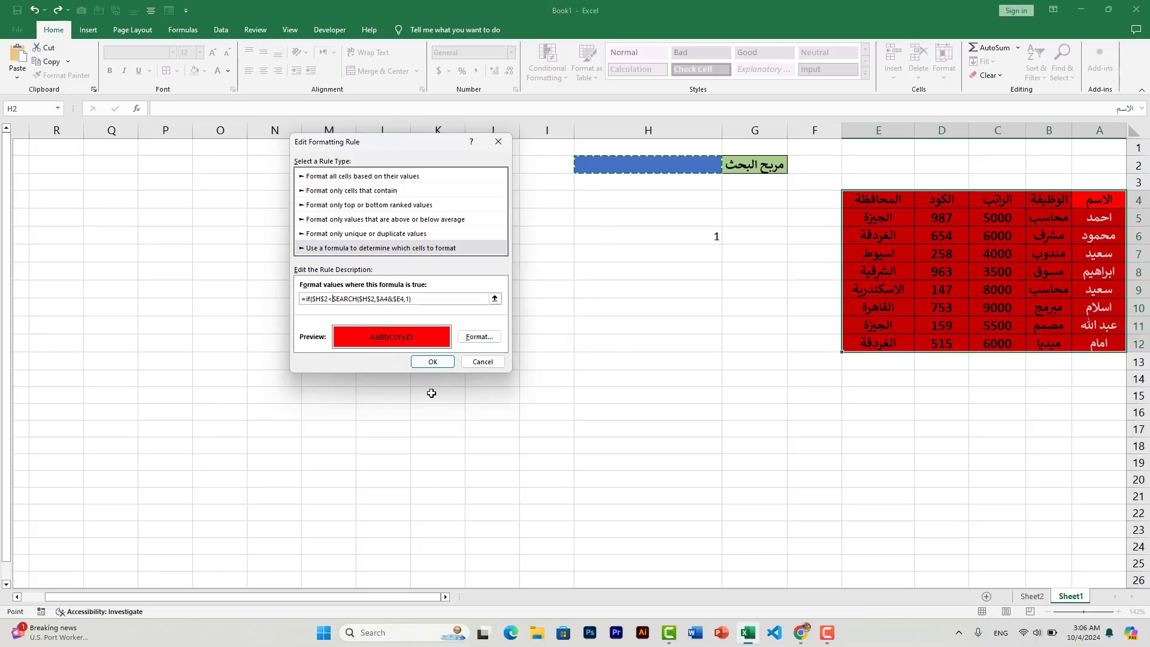
pyautogui.write('>')
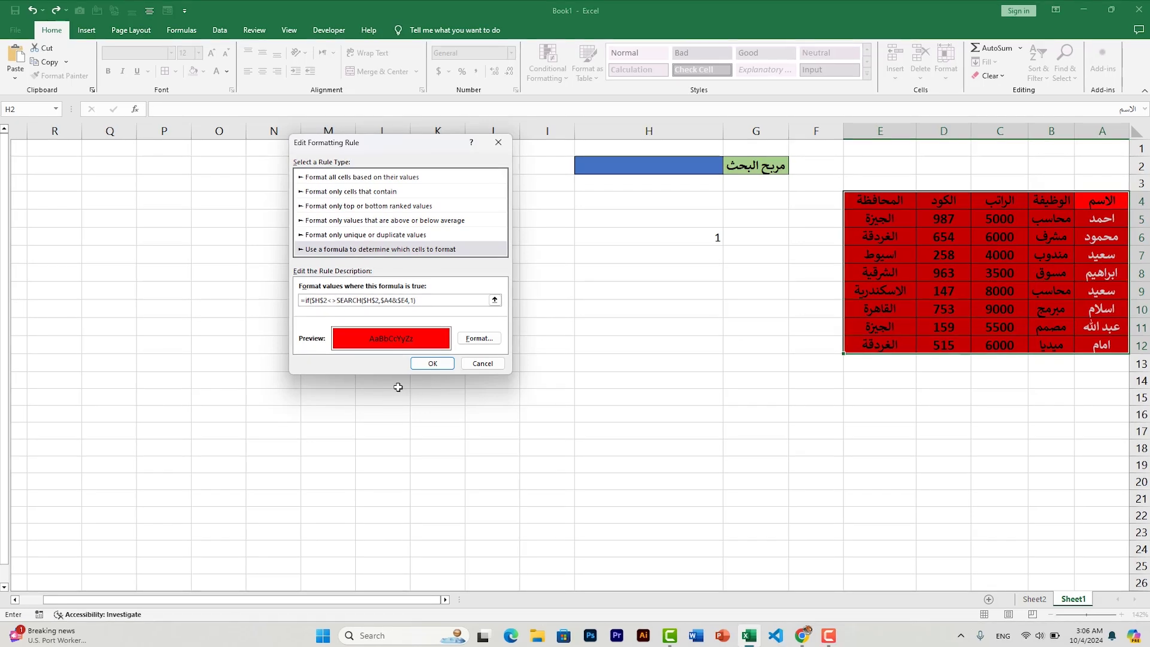
pyautogui.write('""')
pyautogui.write(',')
# Confirm the red-fill IF+SEARCH rule and apply it to the table in the Rules Manager.
pyautogui.click(436, 364)
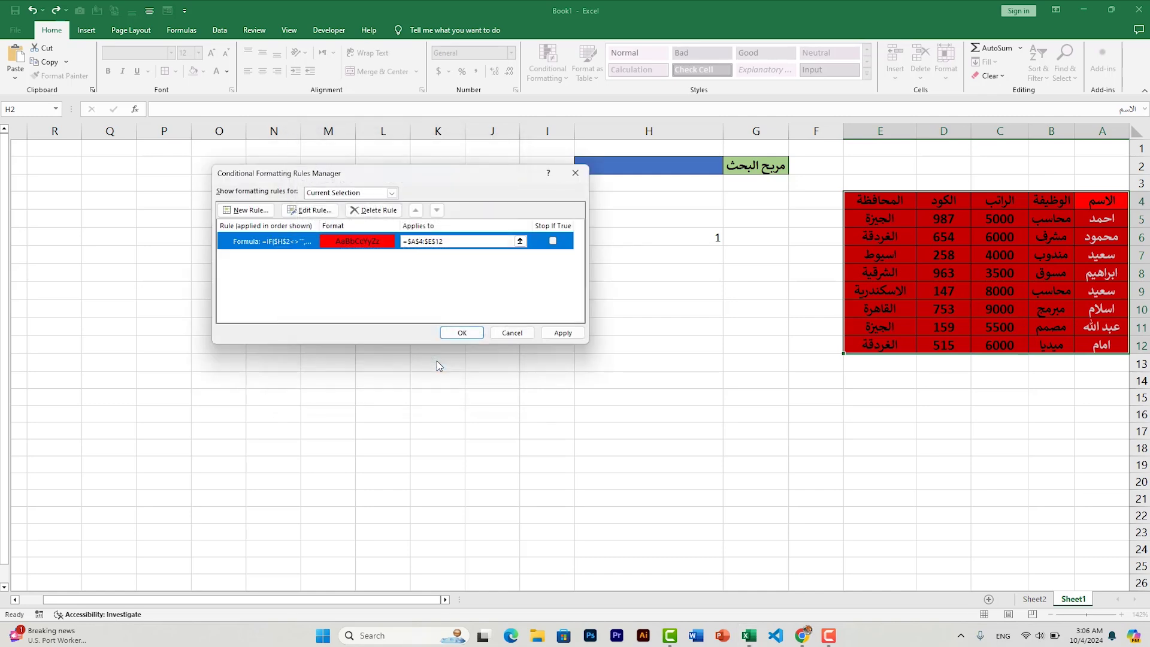
pyautogui.click(561, 333)
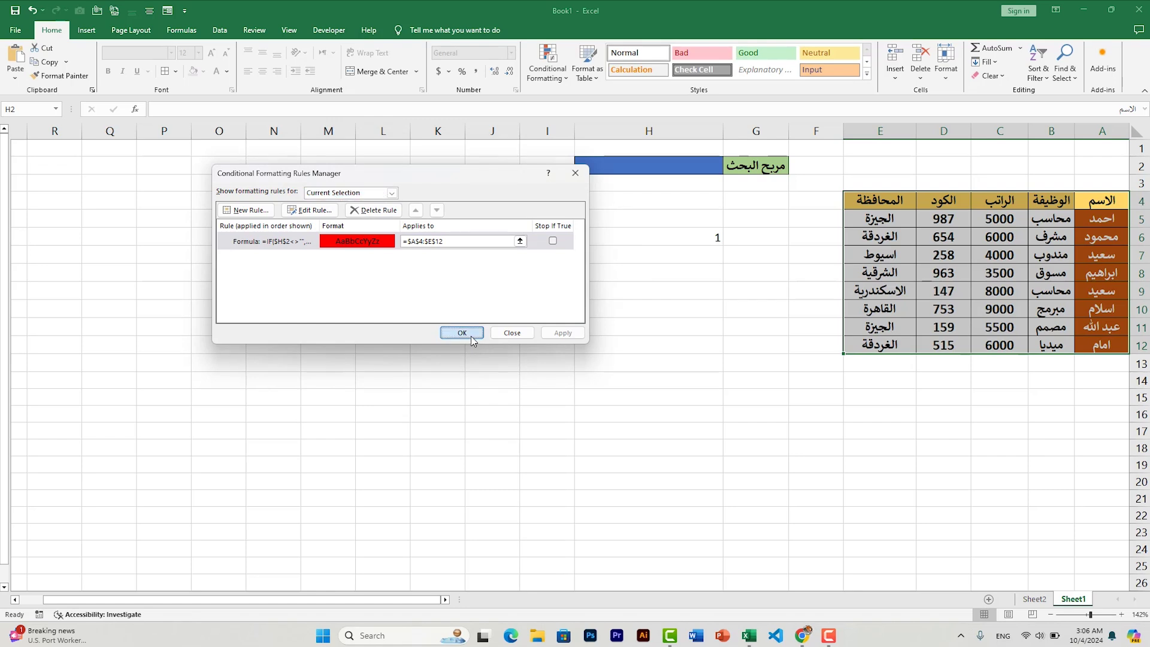
pyautogui.click(461, 333)
# Test the highlight by searching H2 for اسيوط, then القاهرة.
pyautogui.click(675, 161)
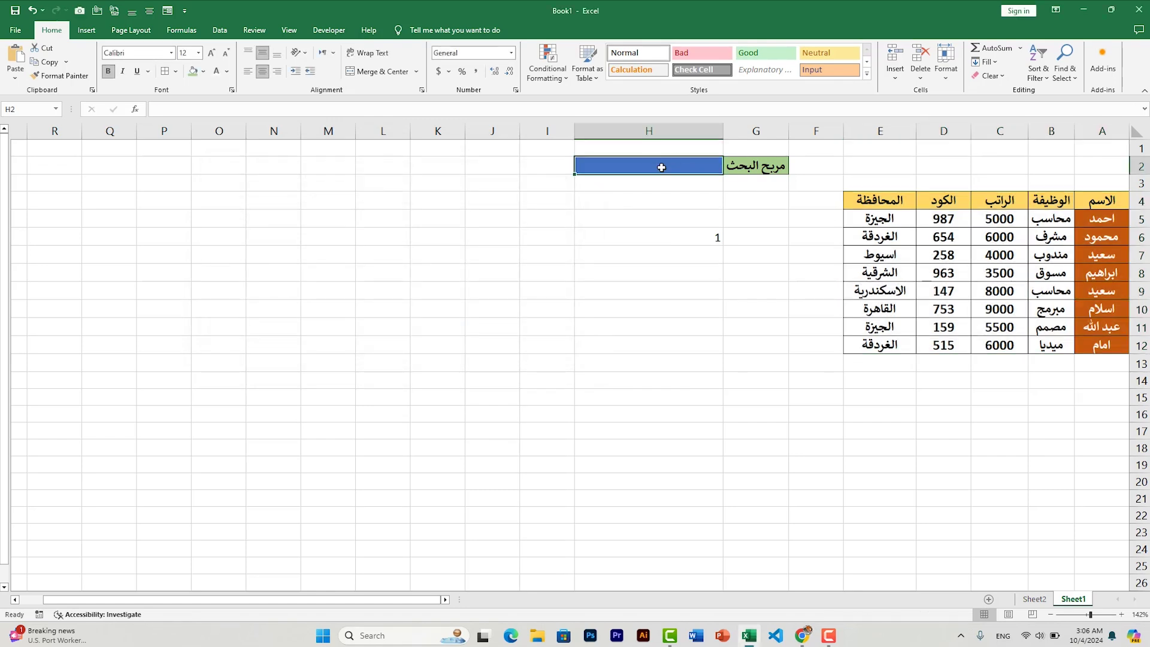
pyautogui.hotkey('alt', 'shift')
pyautogui.write('اسيوط')
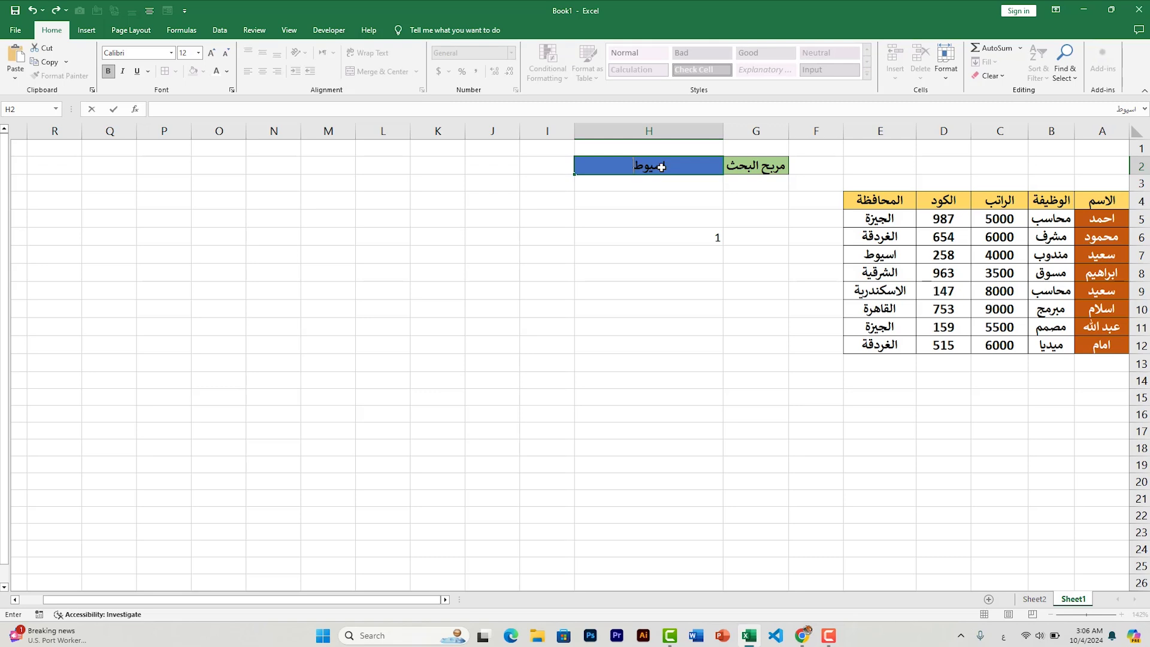
pyautogui.press('Return')
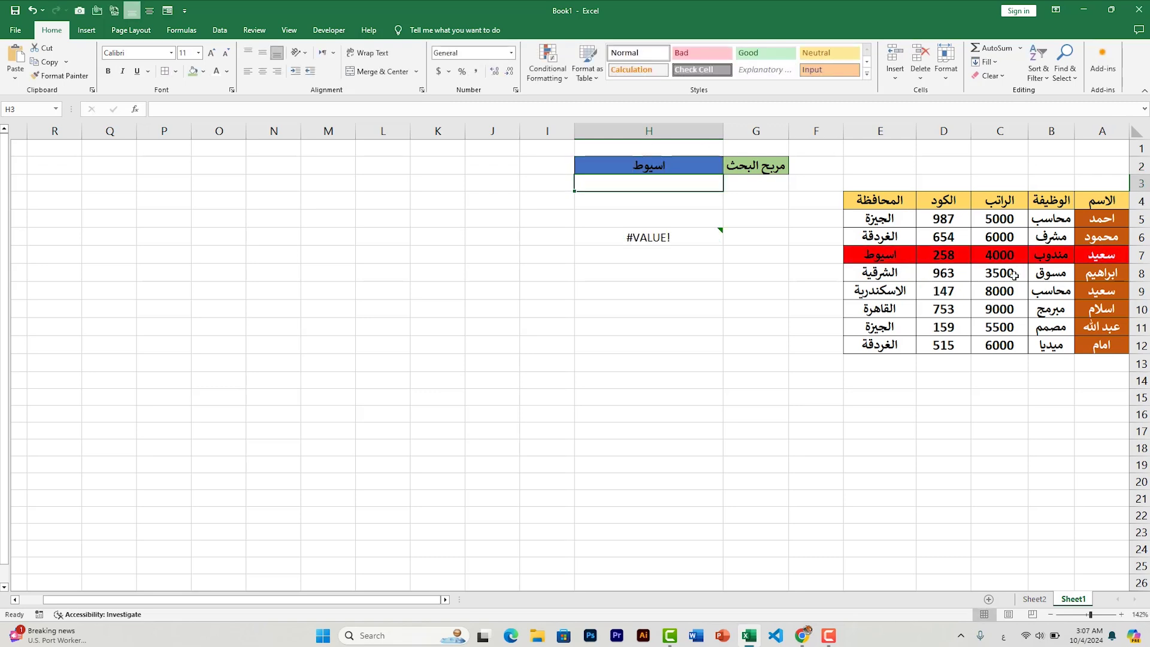
pyautogui.click(637, 167)
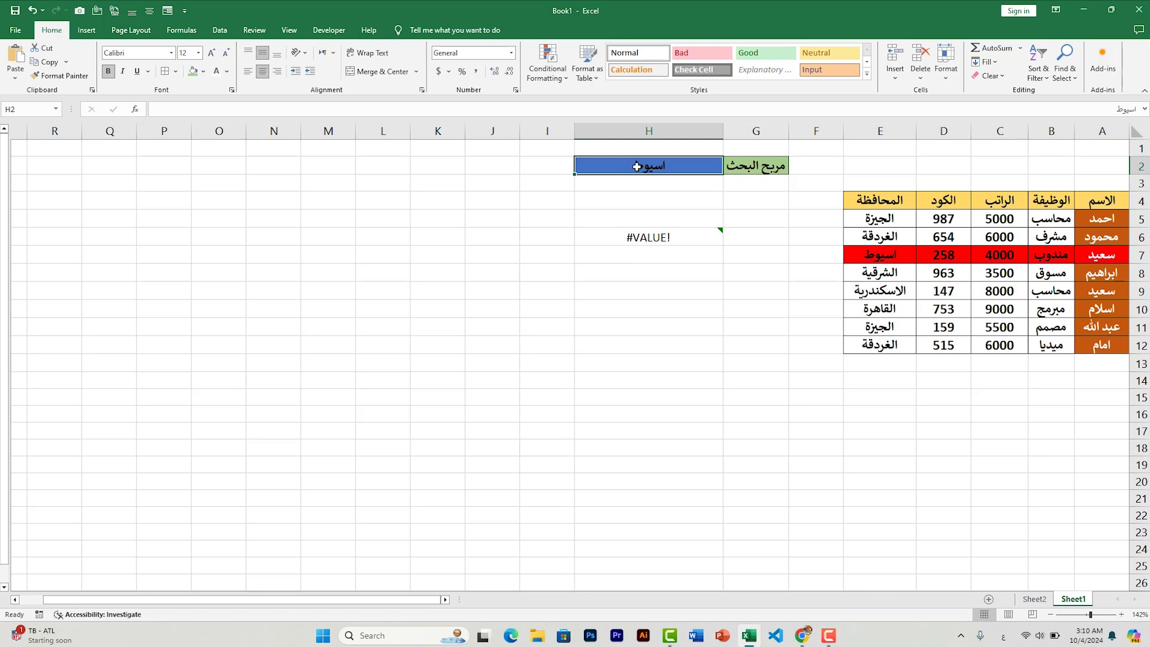
pyautogui.write('القاهرة')
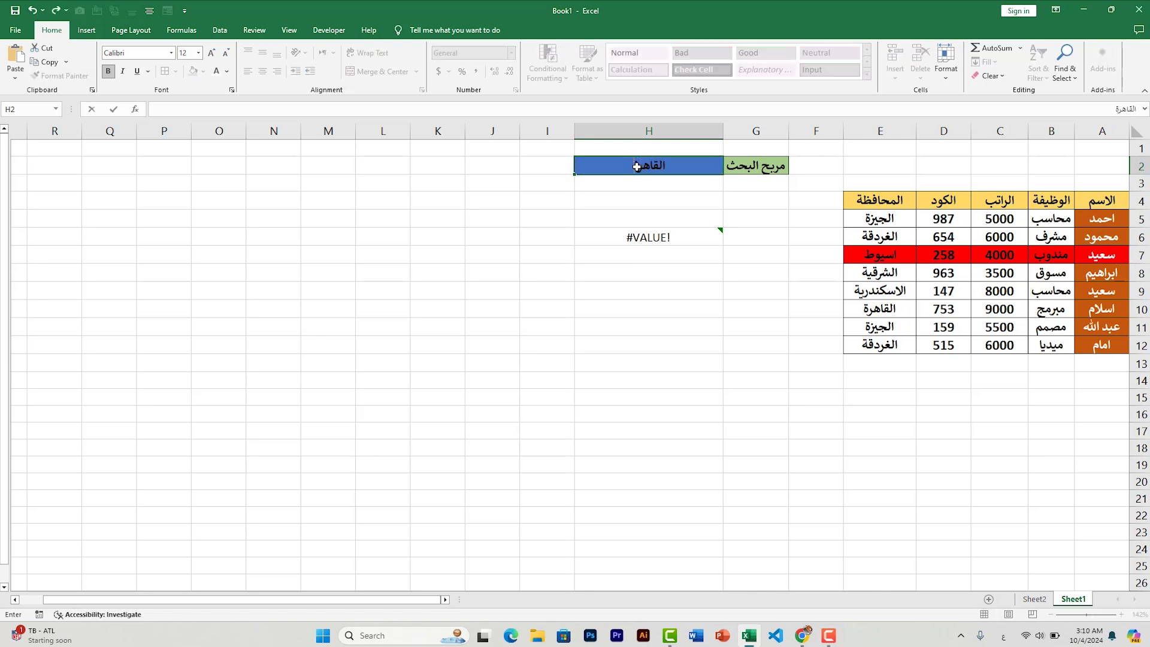
pyautogui.press('Return')
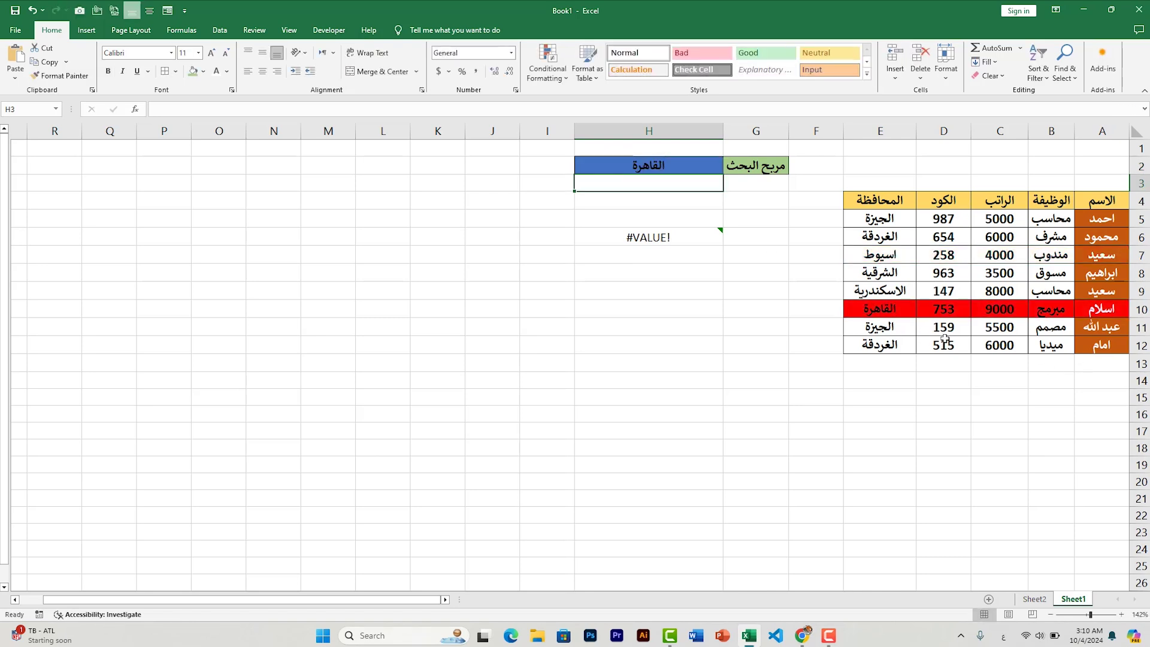
# Search H2 for الجيزة so rows 5 and 11 turn red, then select helper cell H6.
pyautogui.click(651, 167)
pyautogui.write('ا')
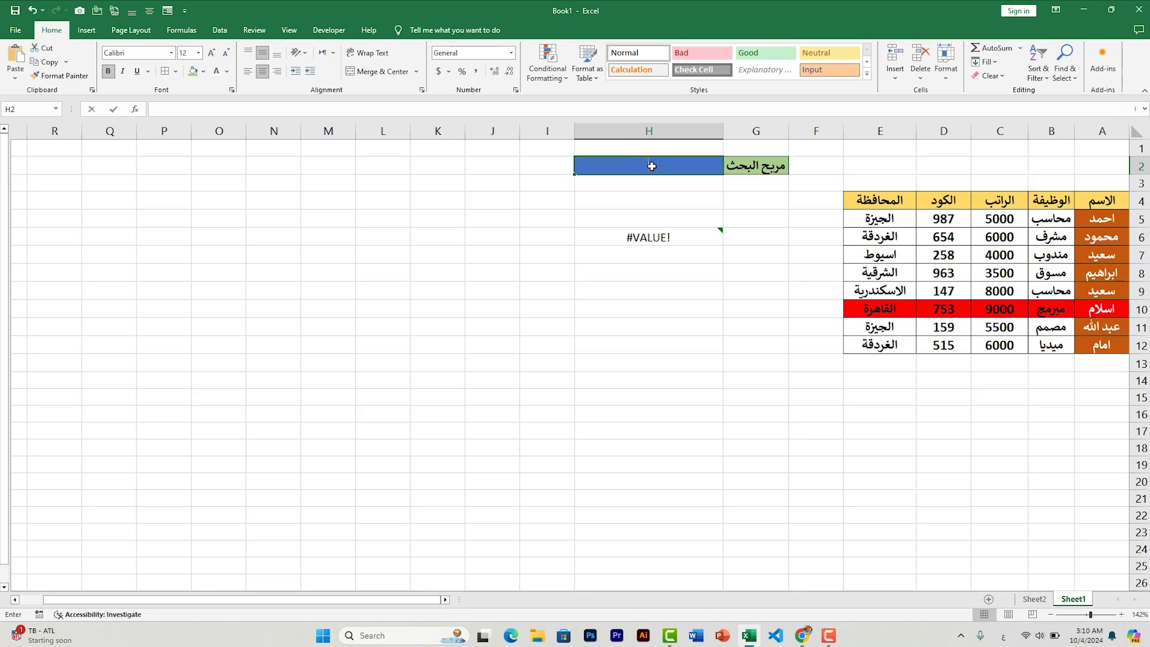
pyautogui.write('لجيز')
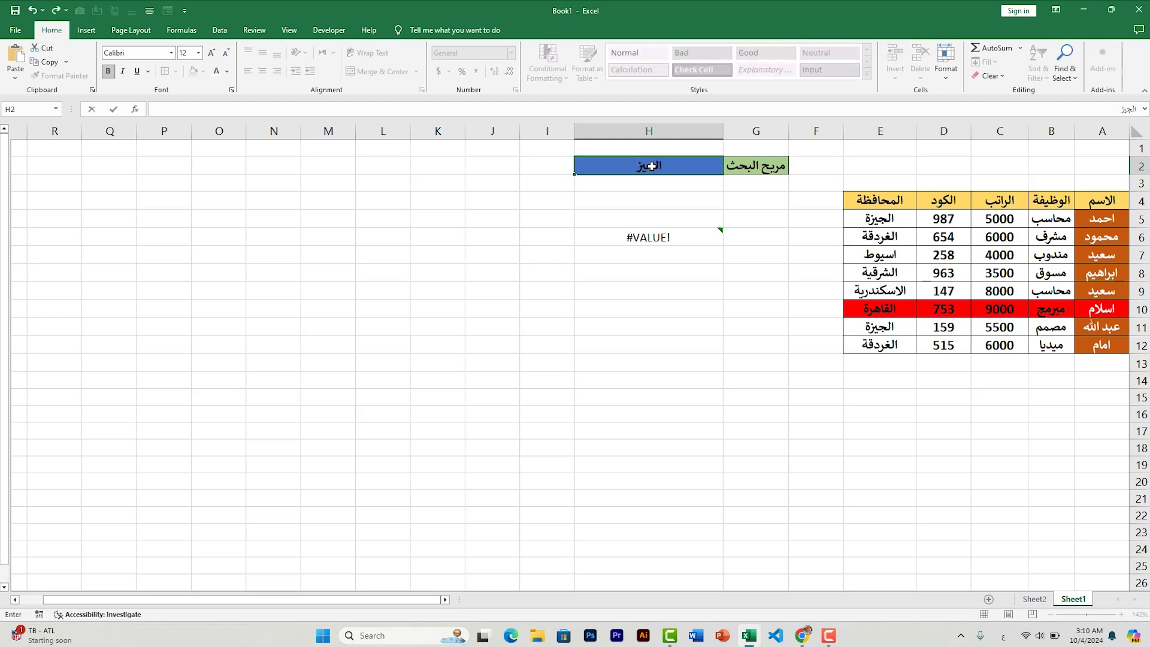
pyautogui.write('ة')
pyautogui.press('Return')
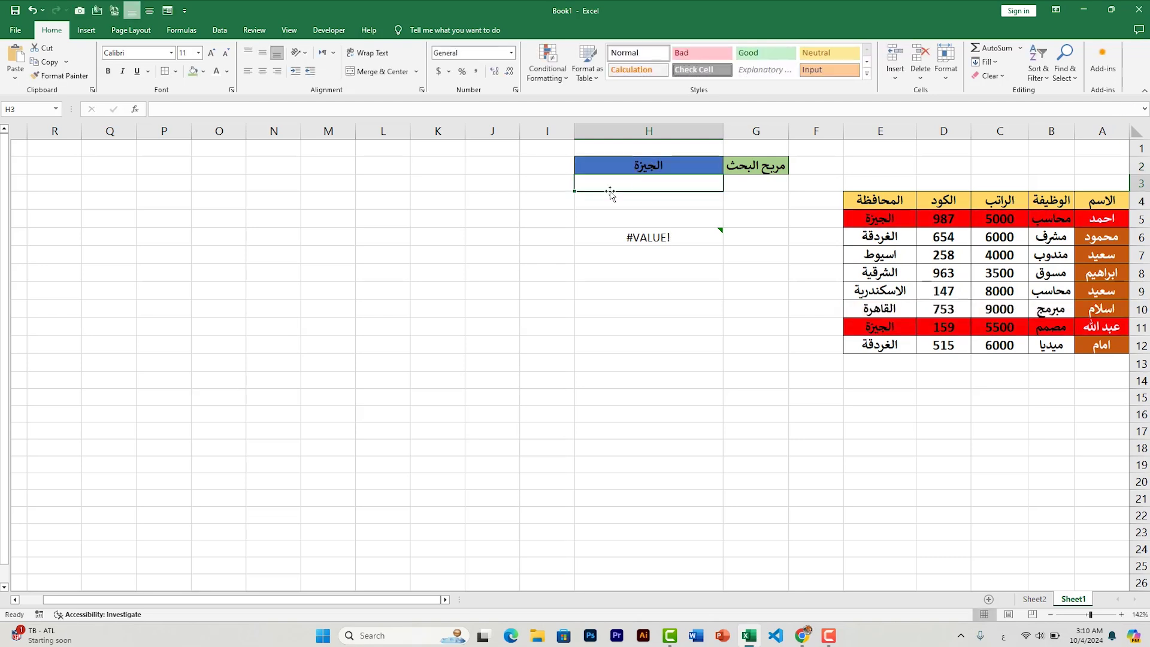
pyautogui.click(616, 167)
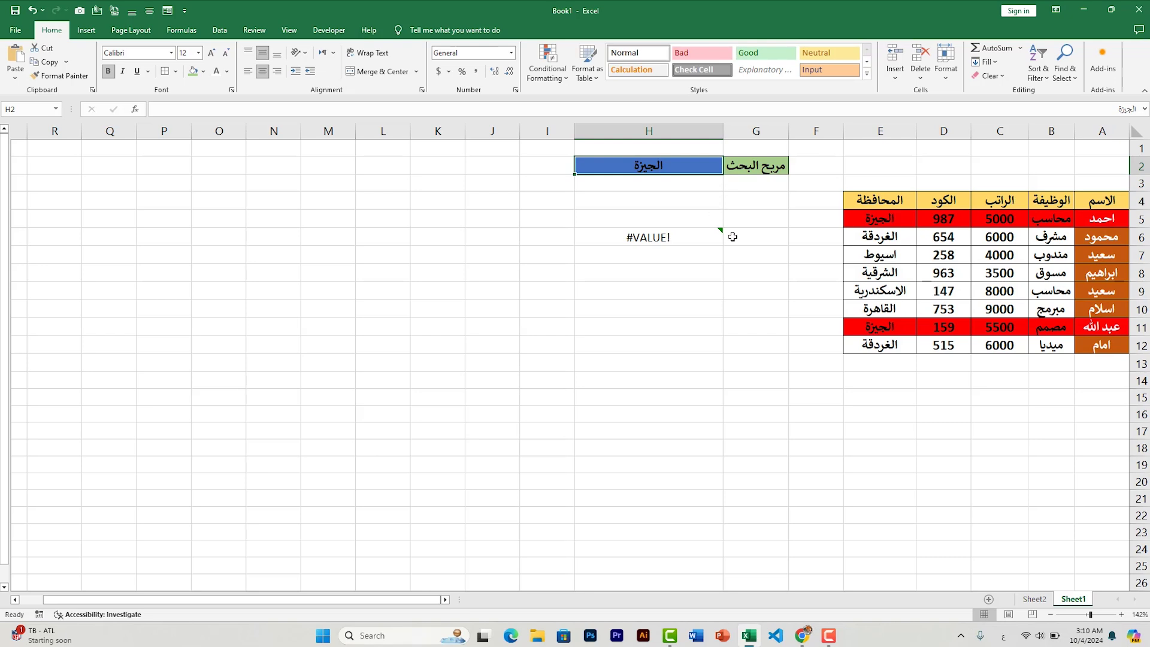
pyautogui.click(662, 239)
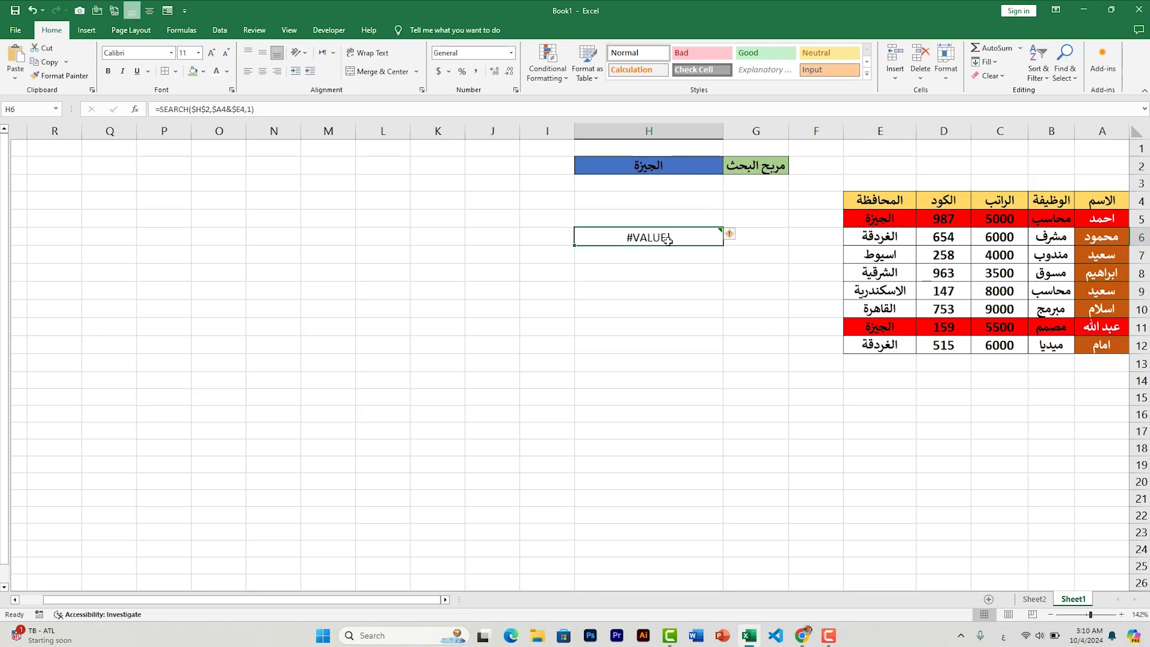
# Delete the #VALUE! helper formula in H6 and search H2 for الغردقة.
pyautogui.press('Delete')
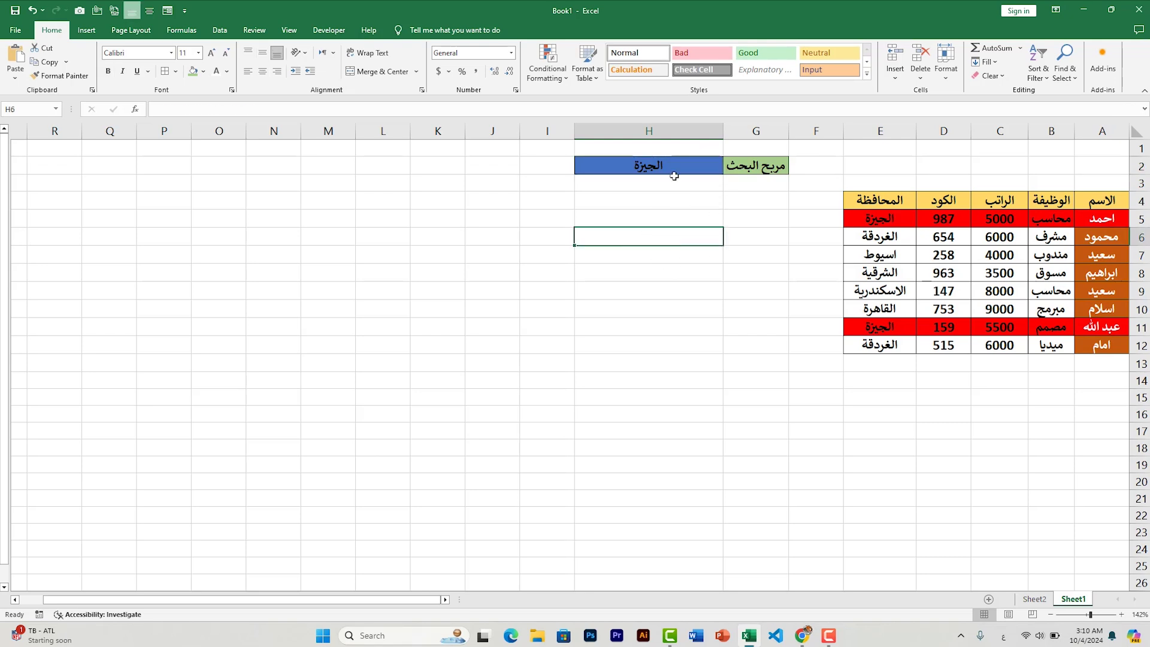
pyautogui.click(667, 166)
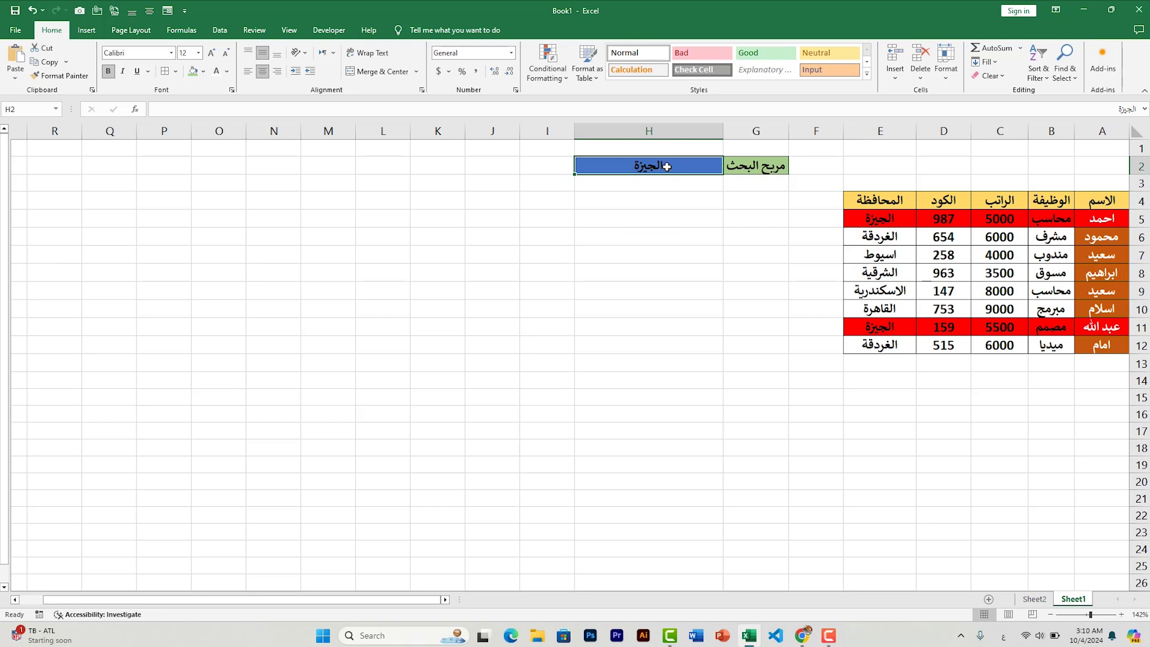
pyautogui.write('ال')
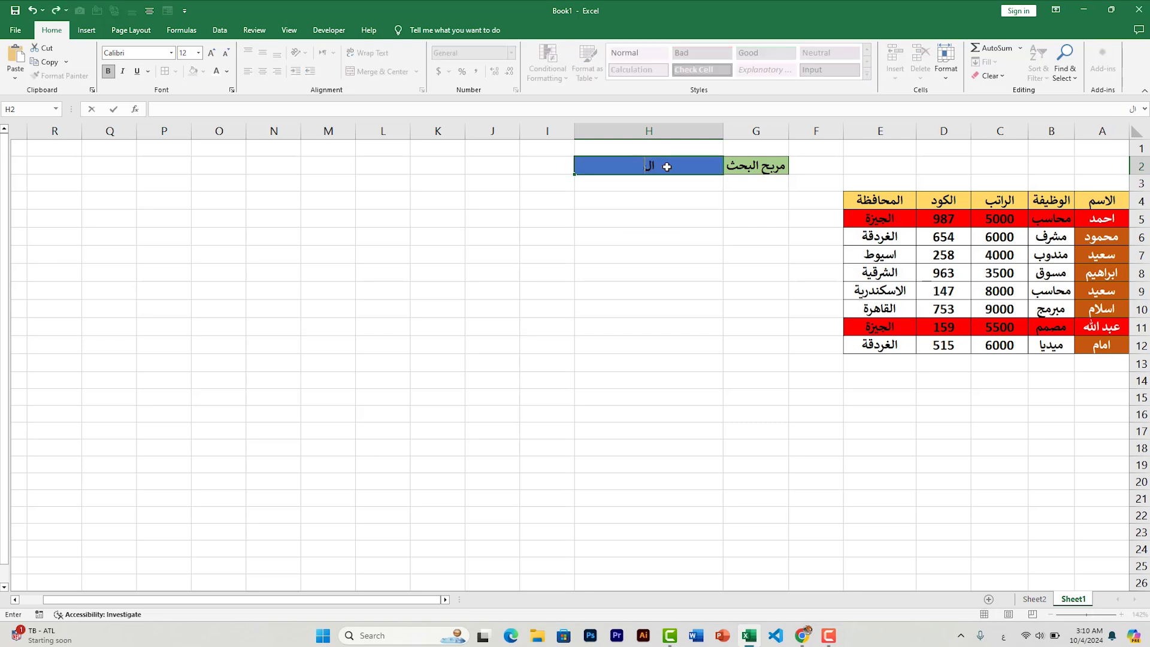
pyautogui.write('غردقة')
pyautogui.press('Return')
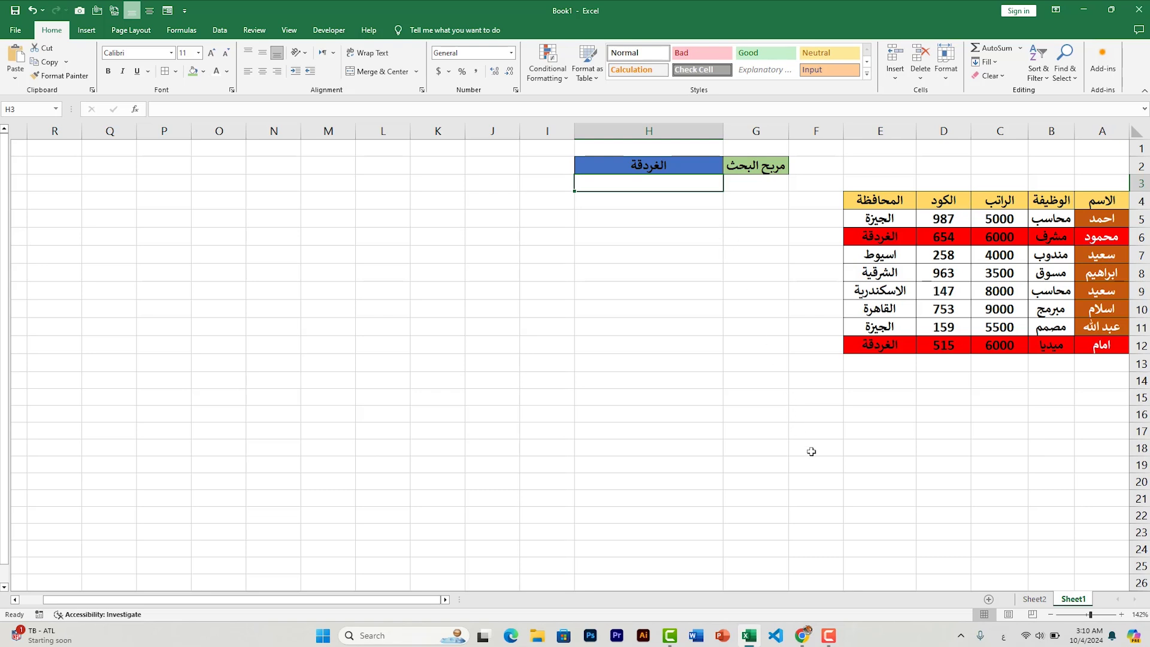
# Search H2 for two employee first names, ending with only row 10 highlighted red.
pyautogui.click(646, 169)
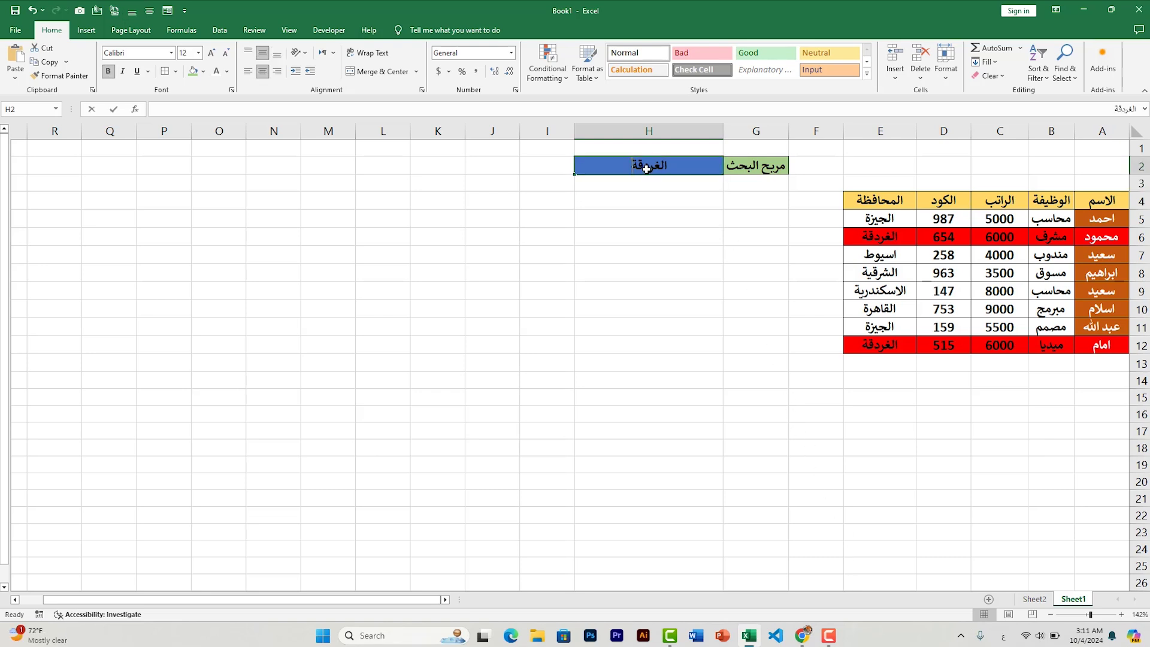
pyautogui.write('سعيد')
pyautogui.press('Return')
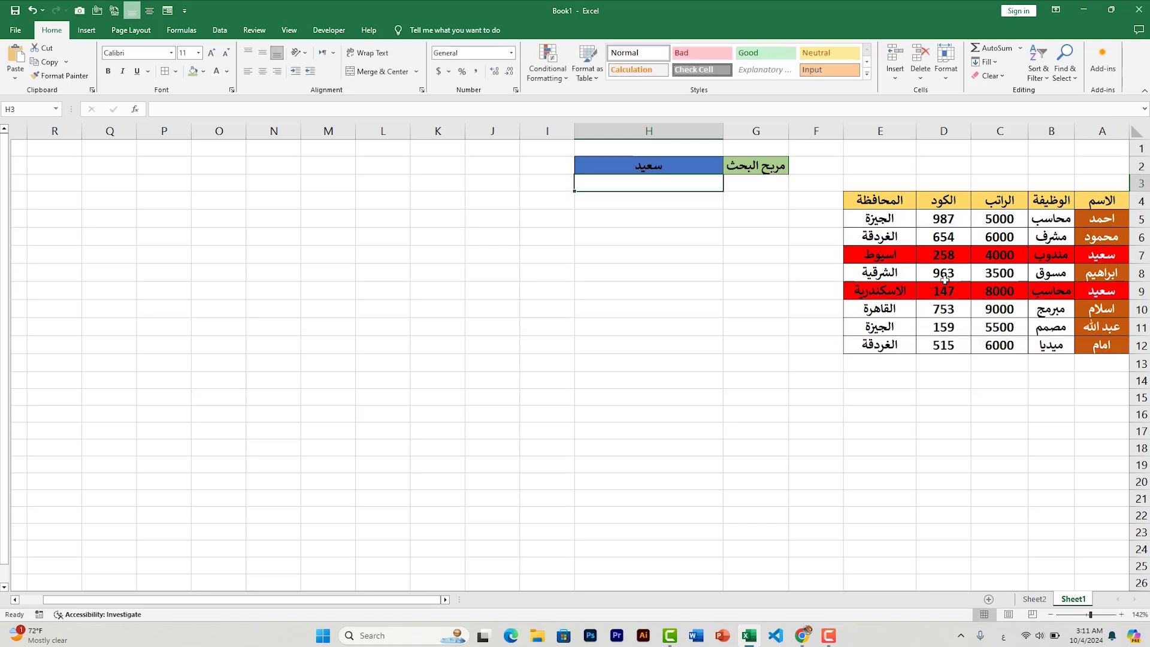
pyautogui.click(679, 168)
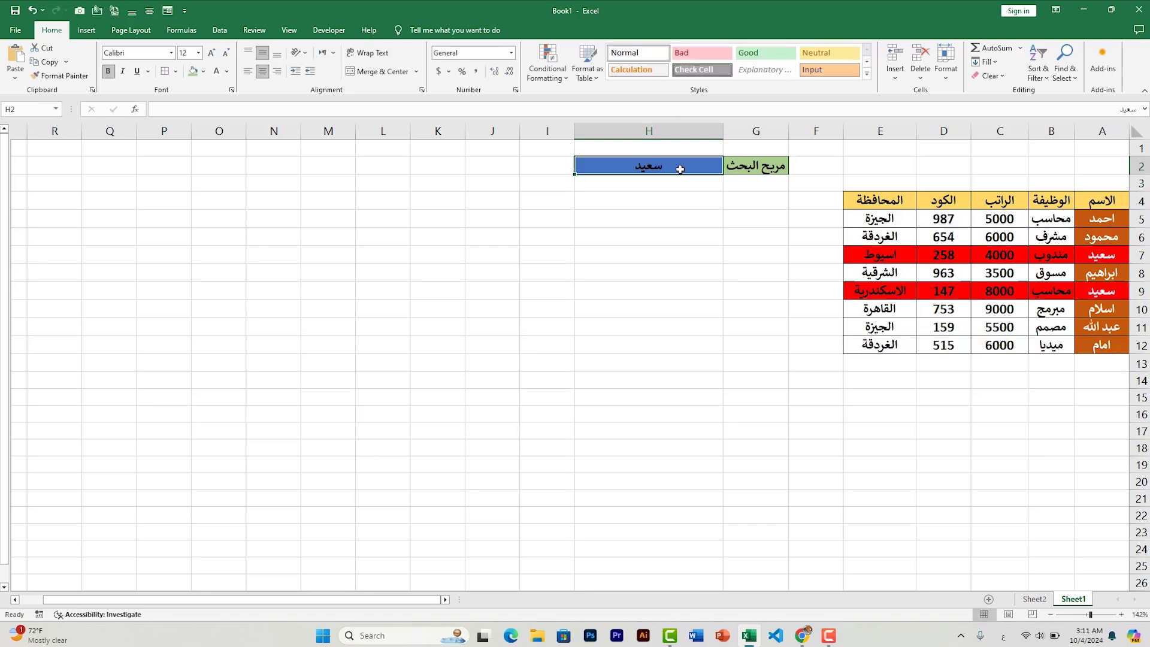
pyautogui.write('اسل')
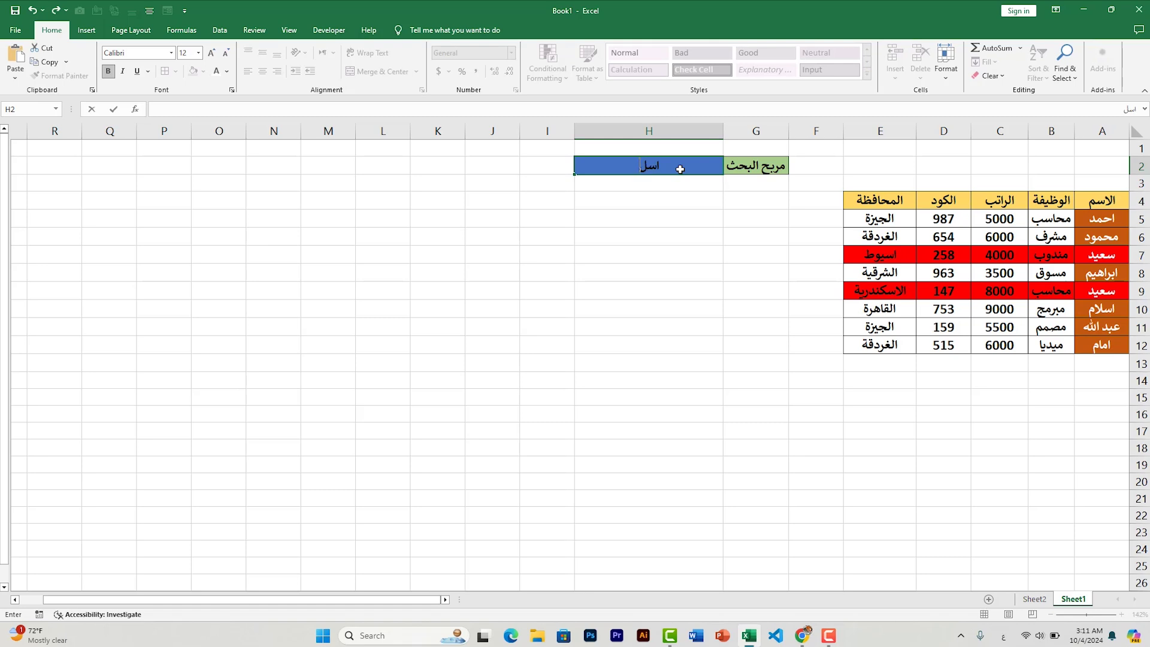
pyautogui.write('ام')
pyautogui.press('Return')
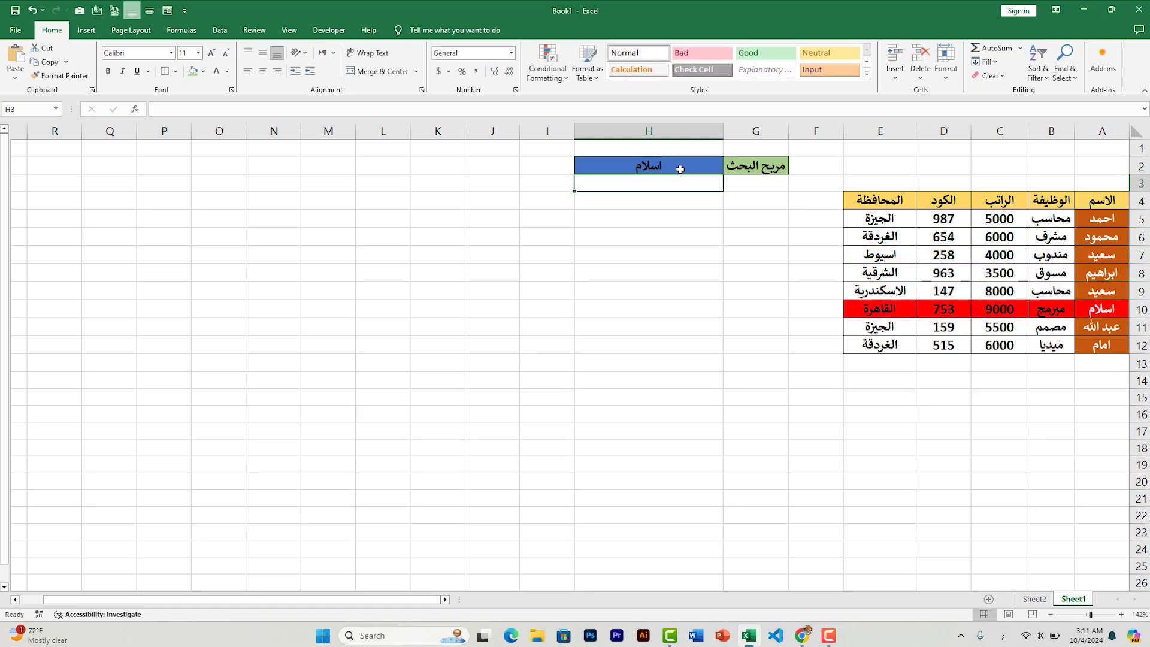